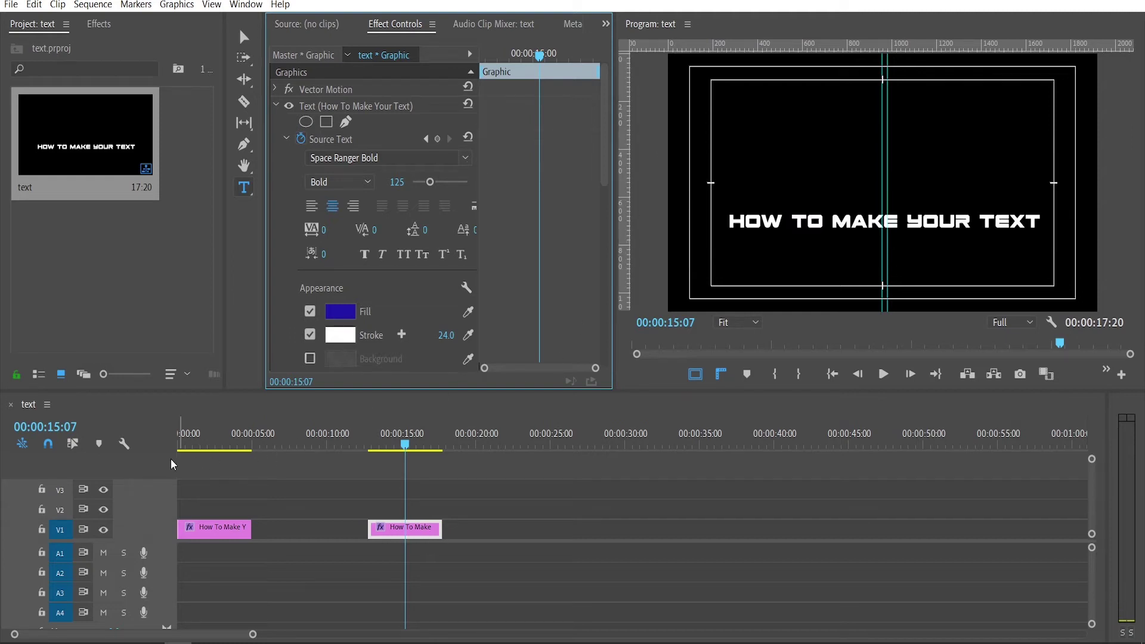
Swap the order of the two title clips on the V1 track
drag(407, 539, 214, 537)
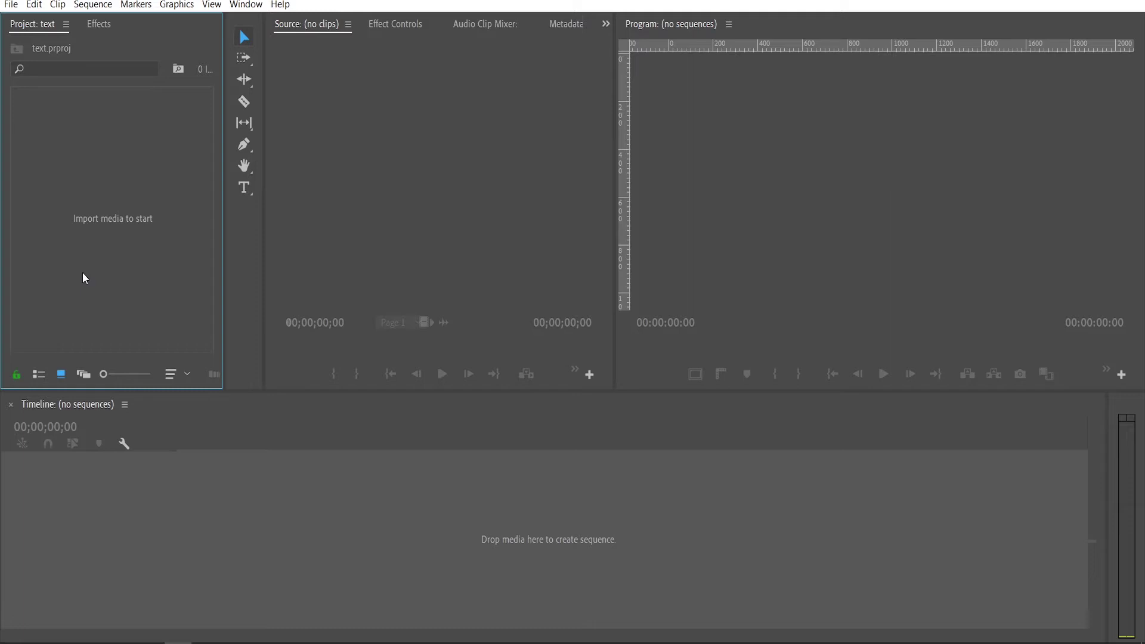
Create a new sequence named 'text' through the Project panel's New Item menu
right_click(84, 170)
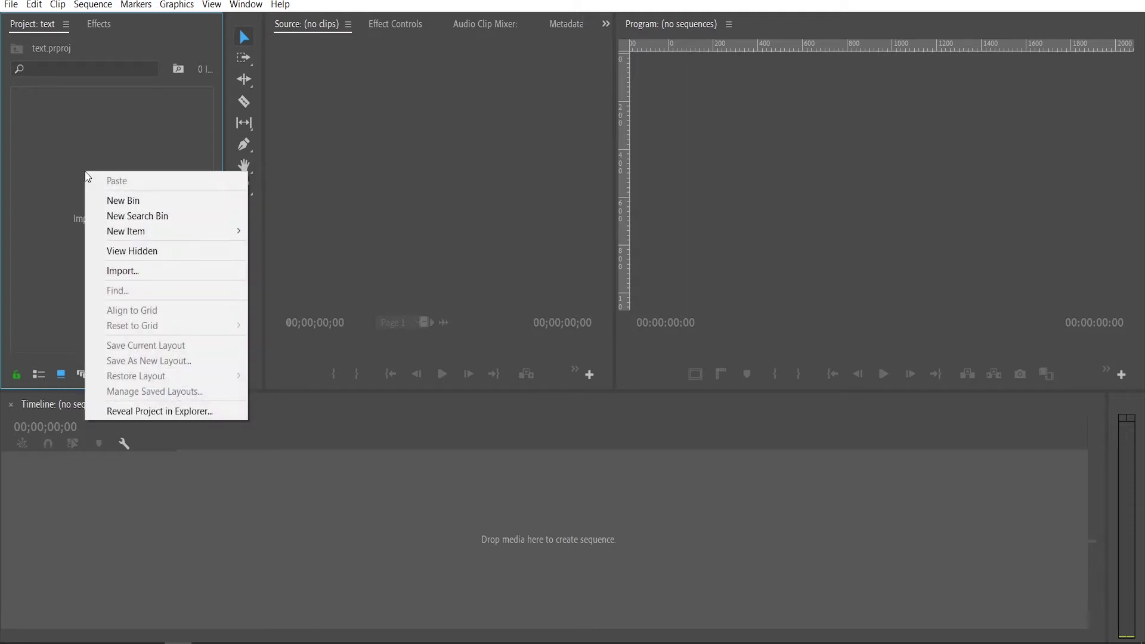
mouse_move(161, 233)
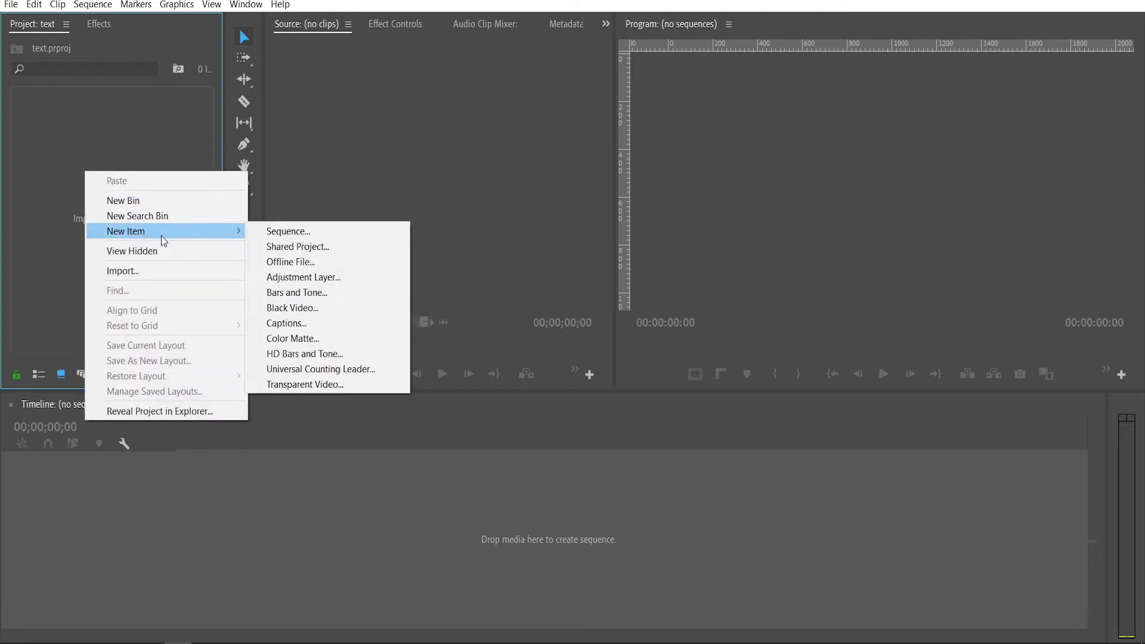
click(280, 237)
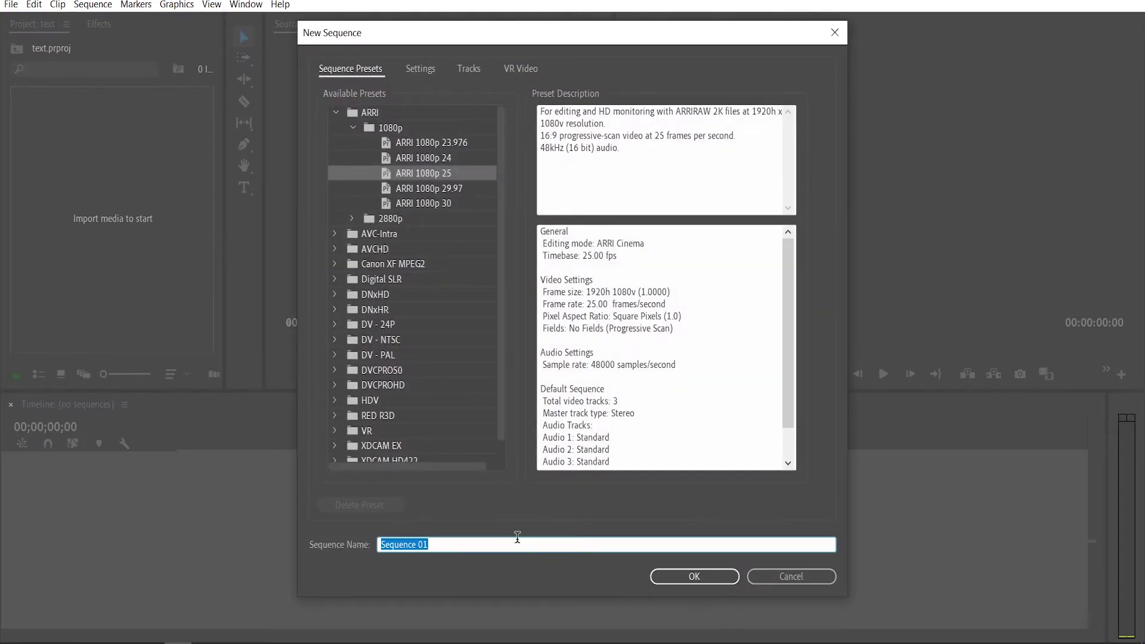
text(text)
key(Return)
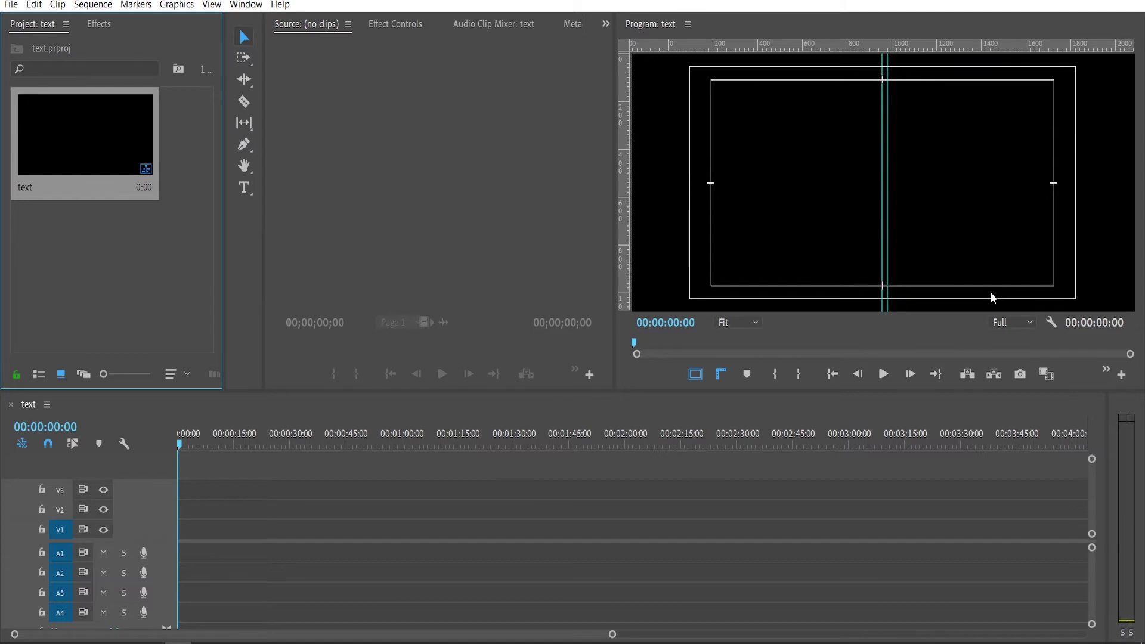
Select the Type tool, browse File > New > Legacy Title, then dismiss the menu unused
click(241, 193)
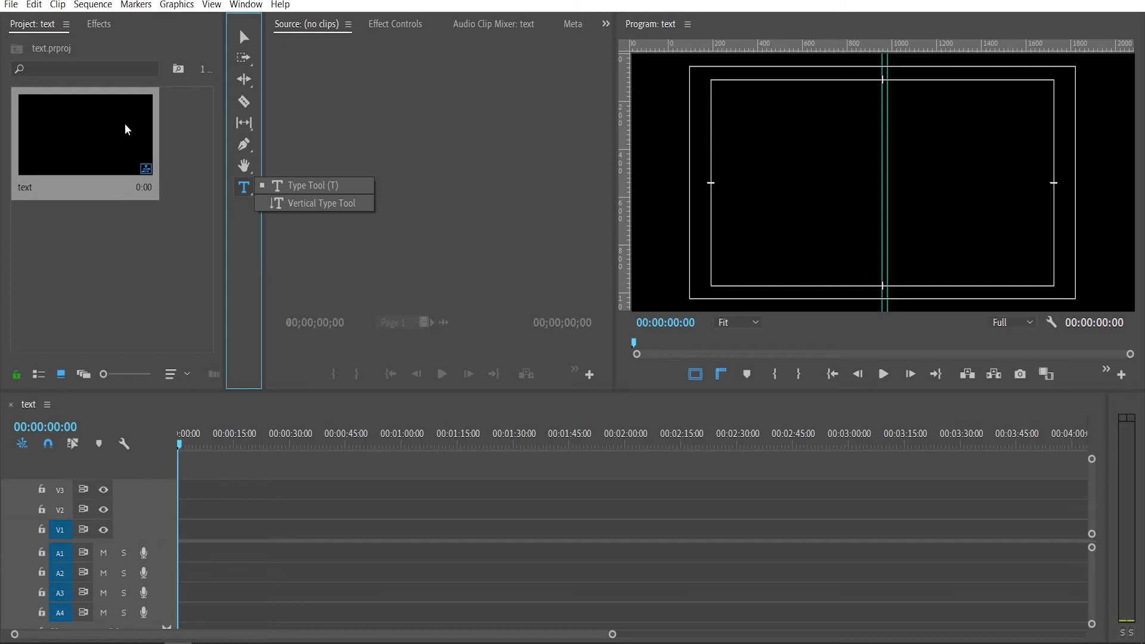
click(11, 5)
mouse_move(37, 22)
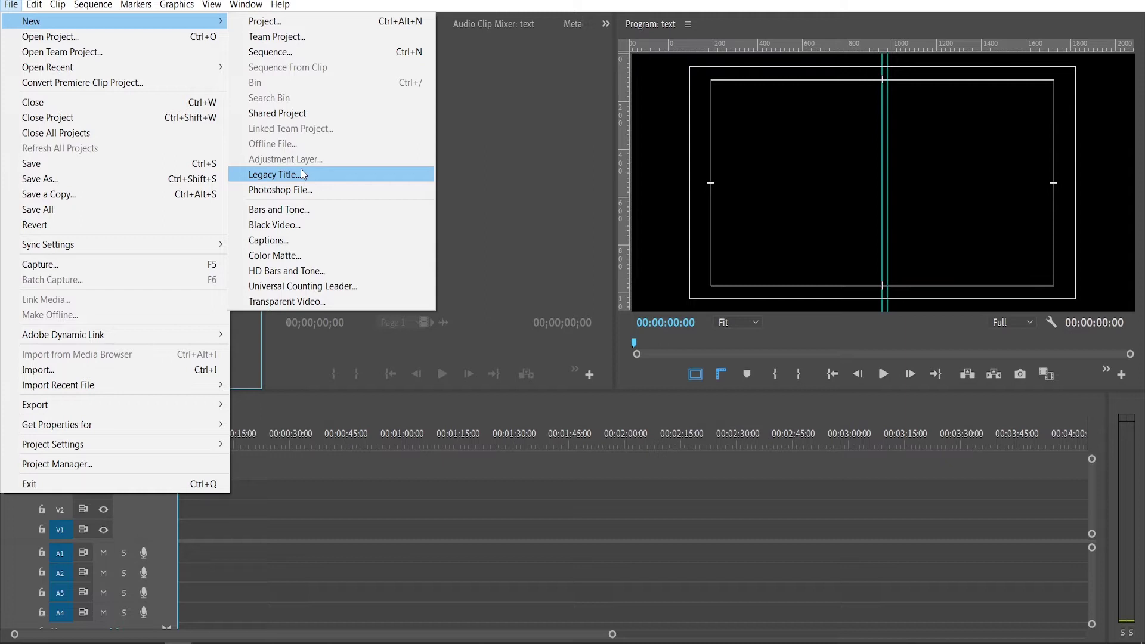
click(413, 456)
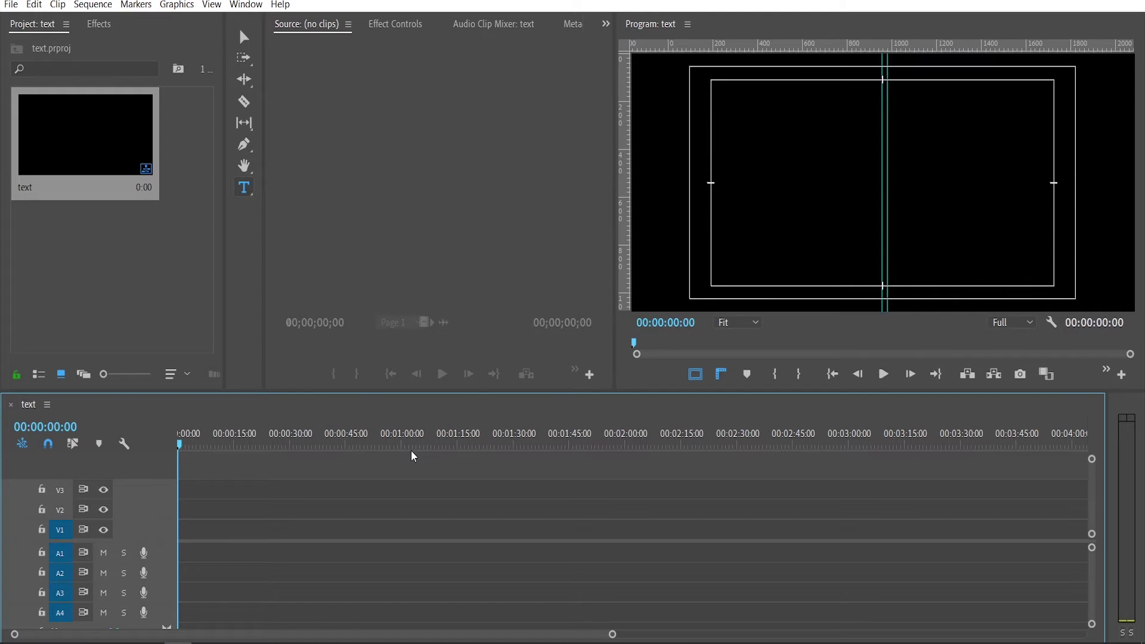
With the Type tool, add an empty text box in the Program Monitor, creating a 5-second clip
click(256, 205)
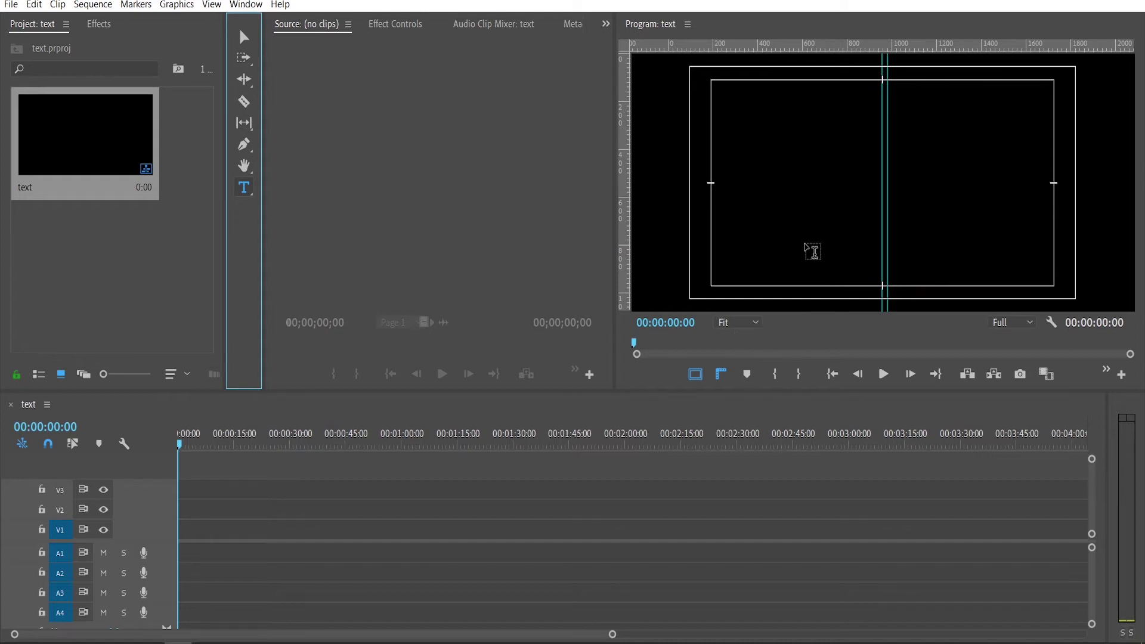
click(811, 176)
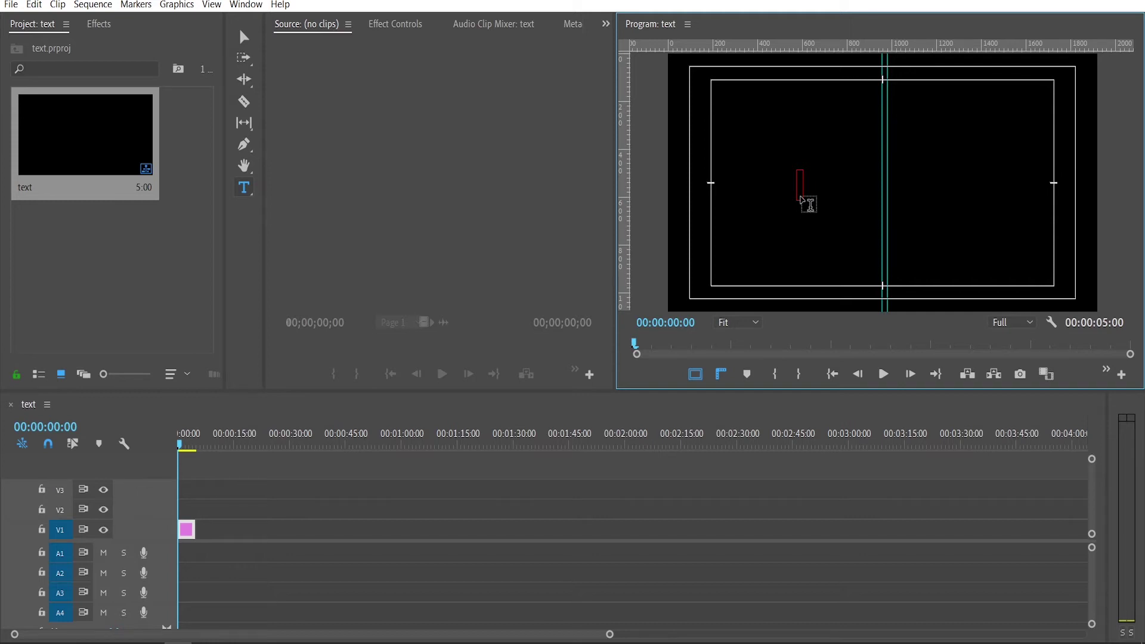
Type 'how to make your text' and capitalise the words How and Text
text(how to)
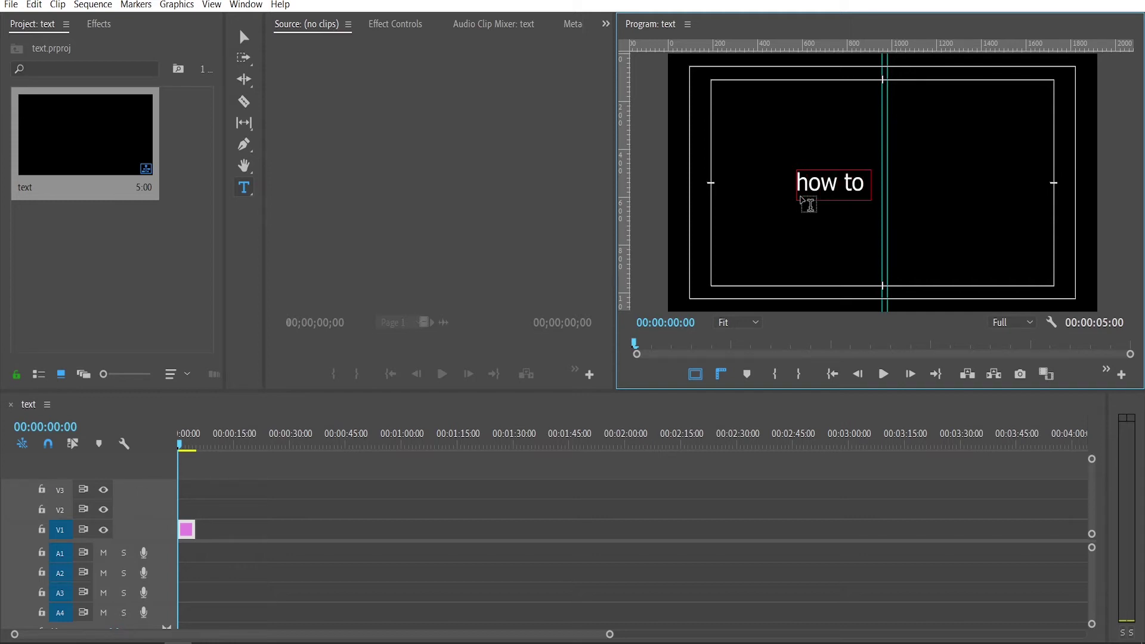
text( make your)
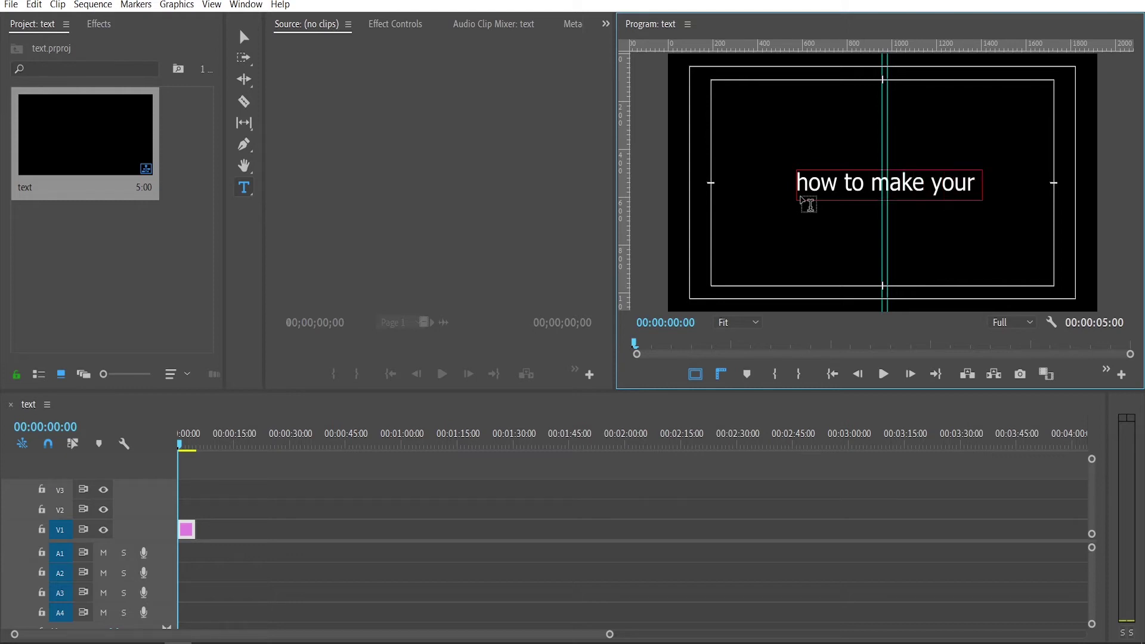
text( text)
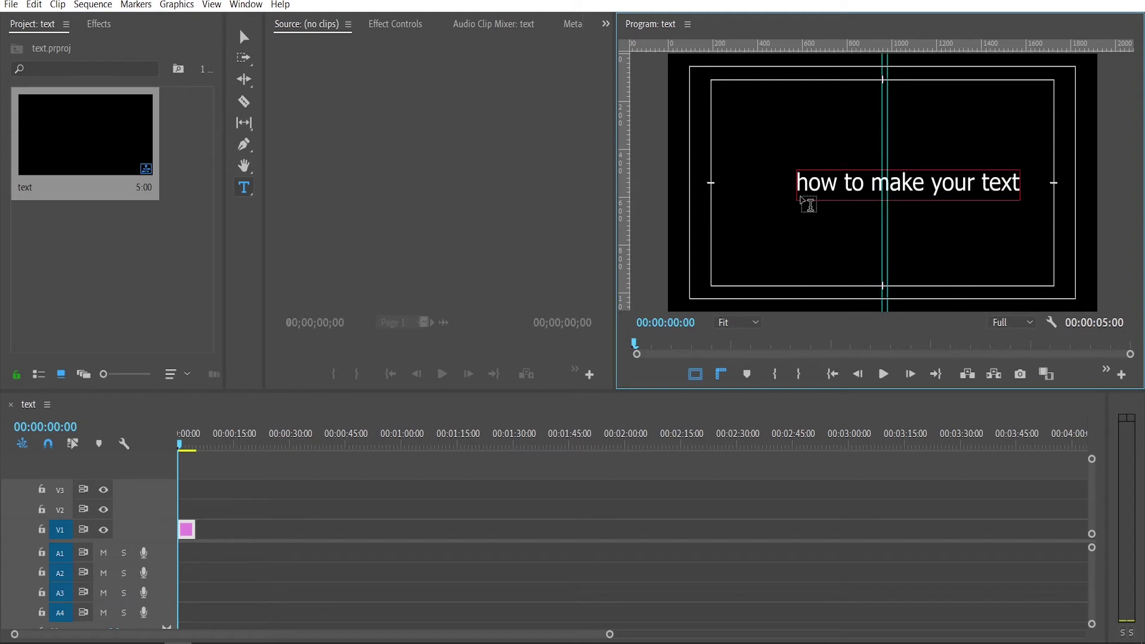
click(809, 183)
key(BackSpace)
text(H)
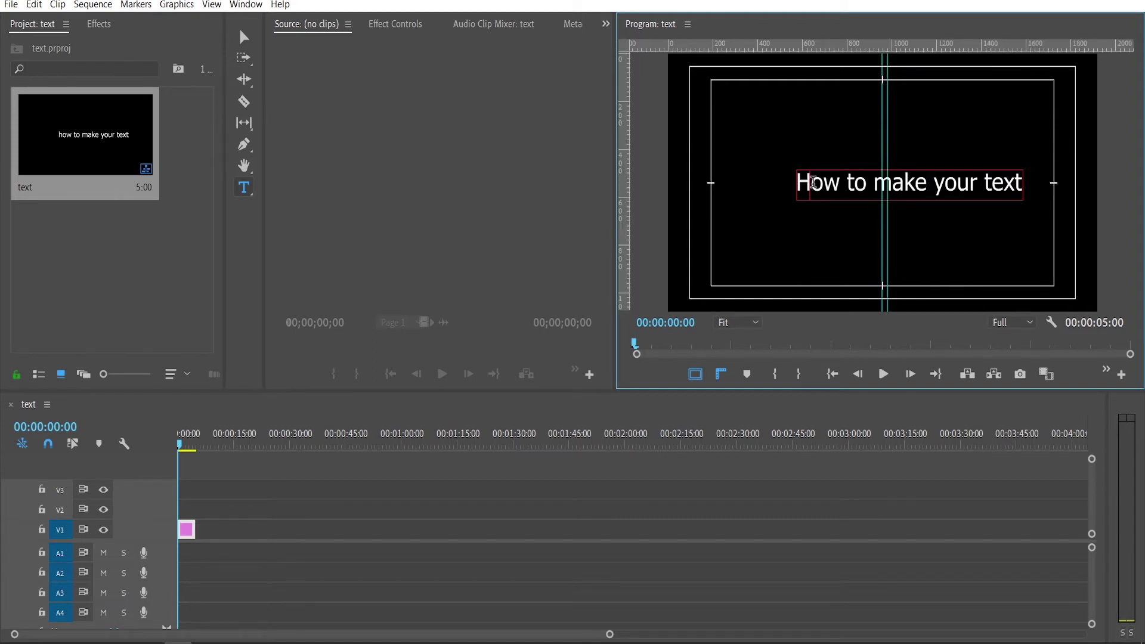
click(991, 185)
key(BackSpace)
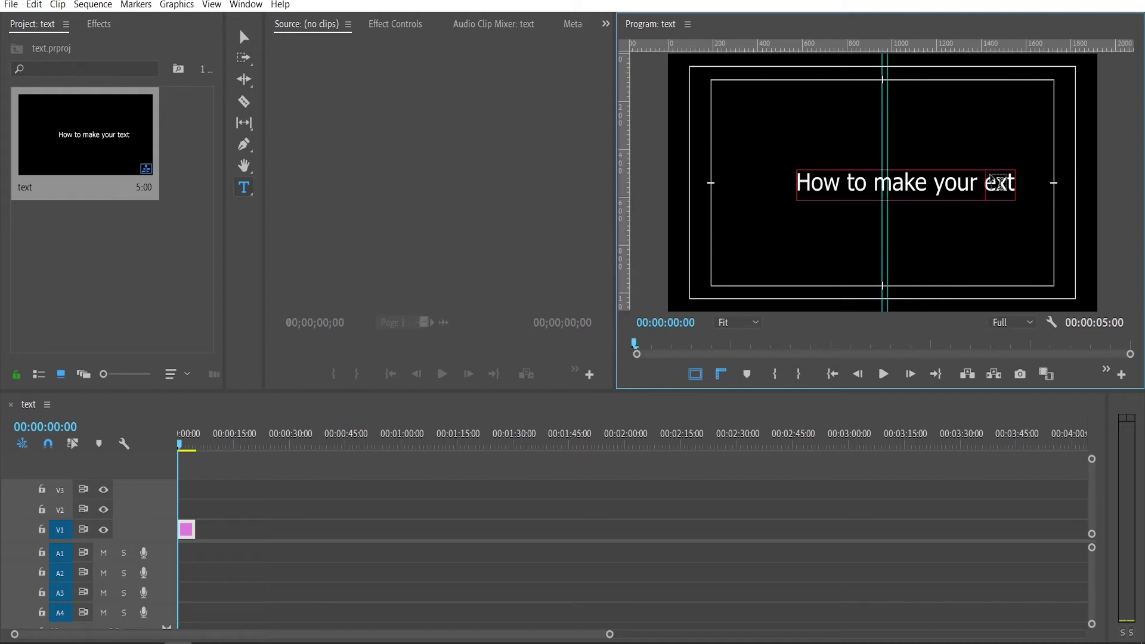
text(T)
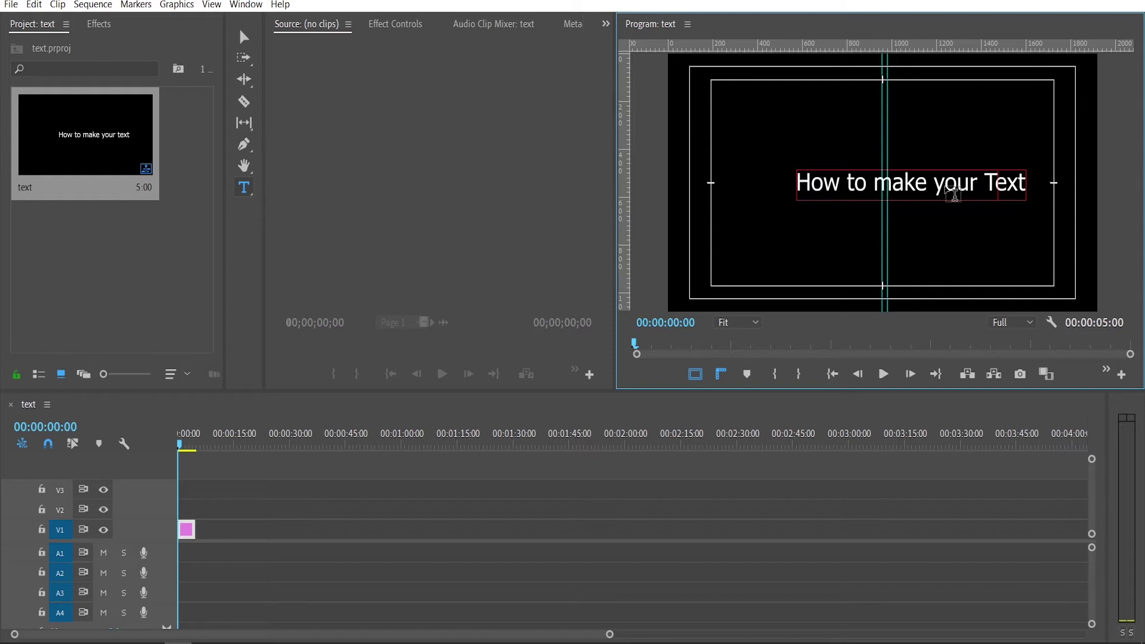
Capitalise Your, Make and To so the title reads 'How To Make Your Text'
drag(946, 186, 932, 183)
text(Y)
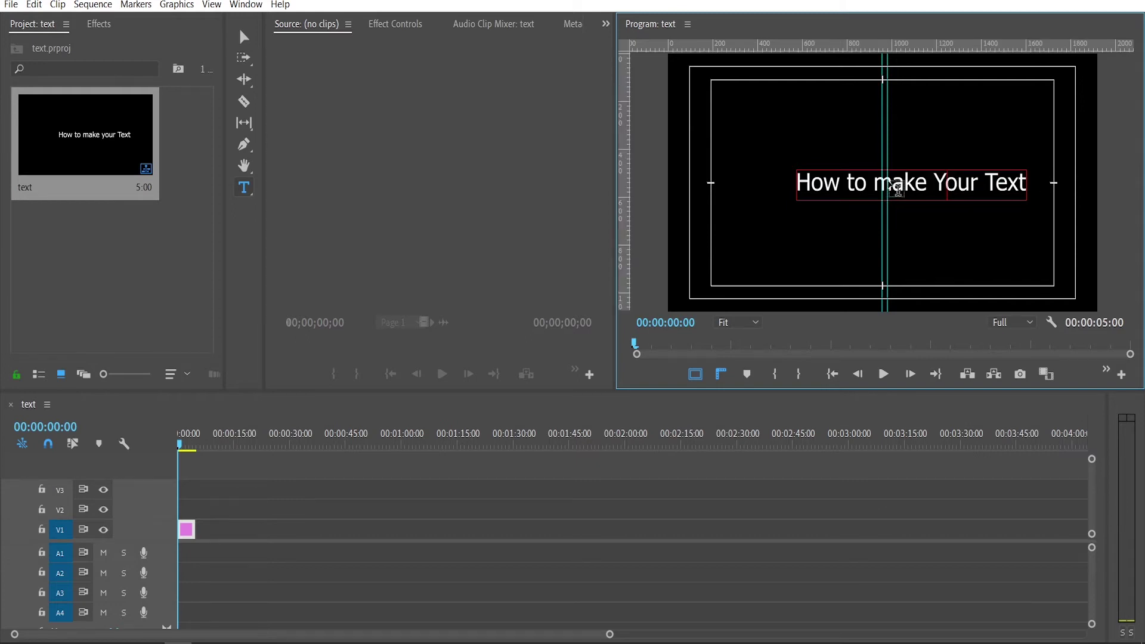
drag(892, 186, 871, 186)
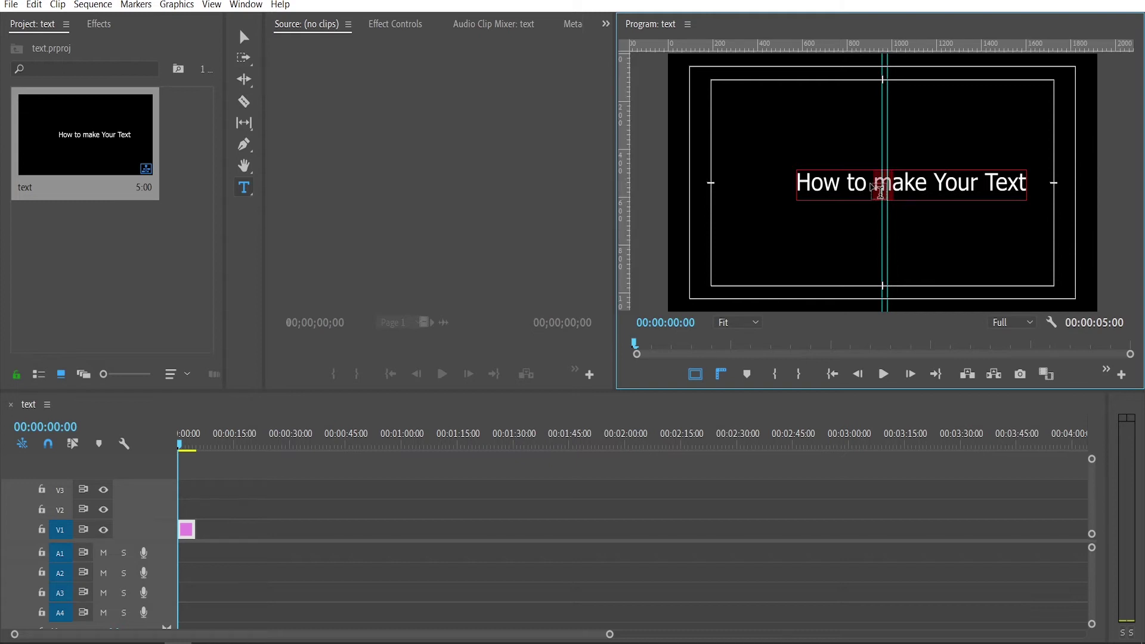
text(M)
click(858, 188)
key(BackSpace)
text(T)
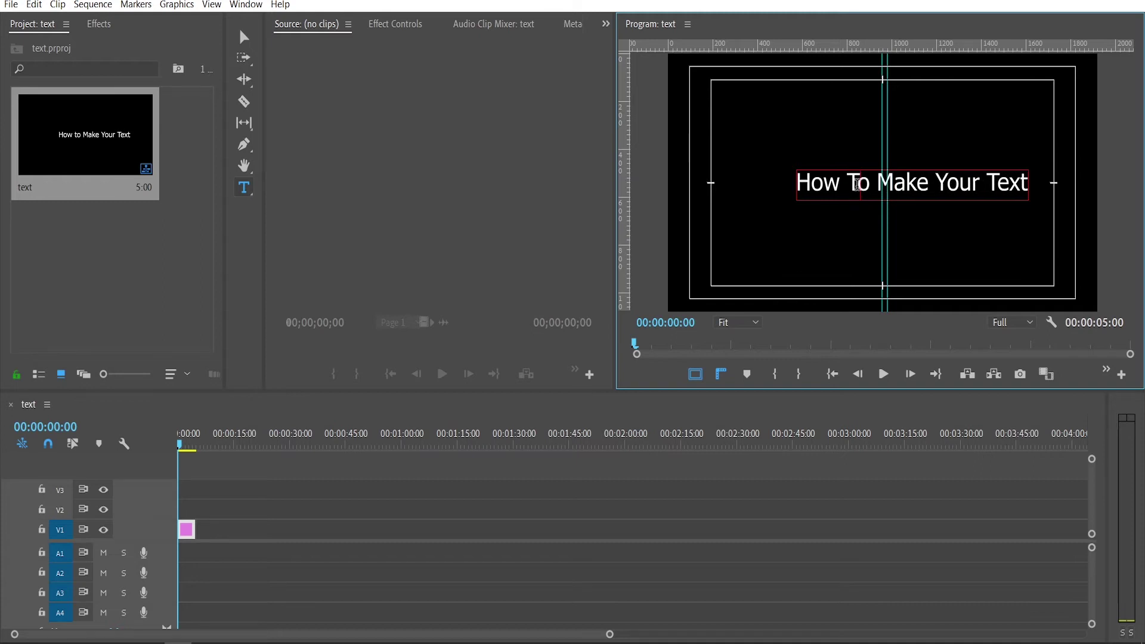
click(244, 37)
Drag the title lower, scale it slightly smaller, and show its Effect Controls
drag(920, 204, 897, 235)
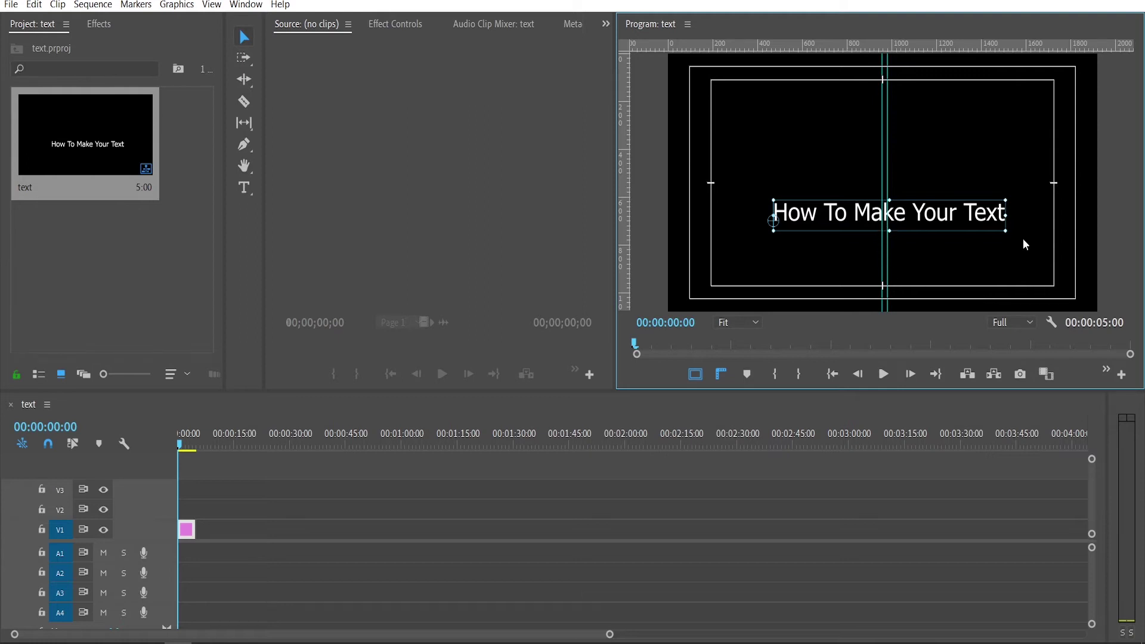
drag(1006, 231, 974, 232)
click(390, 27)
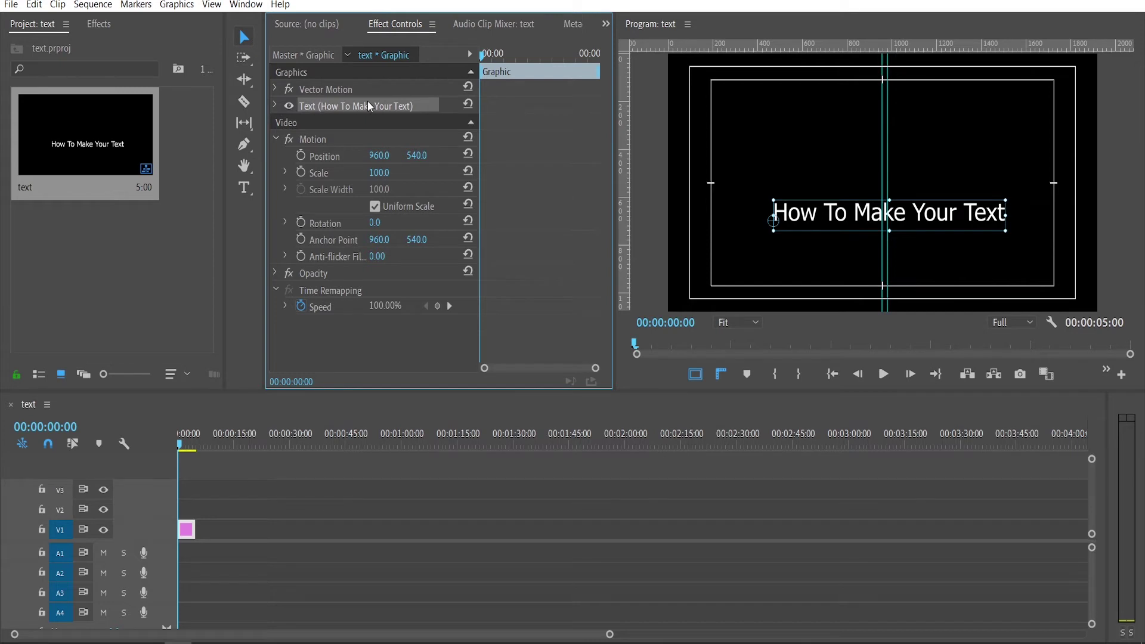
Set the title's font to Space Ranger Bold and drag it onto the frame's centre line
click(274, 106)
click(346, 156)
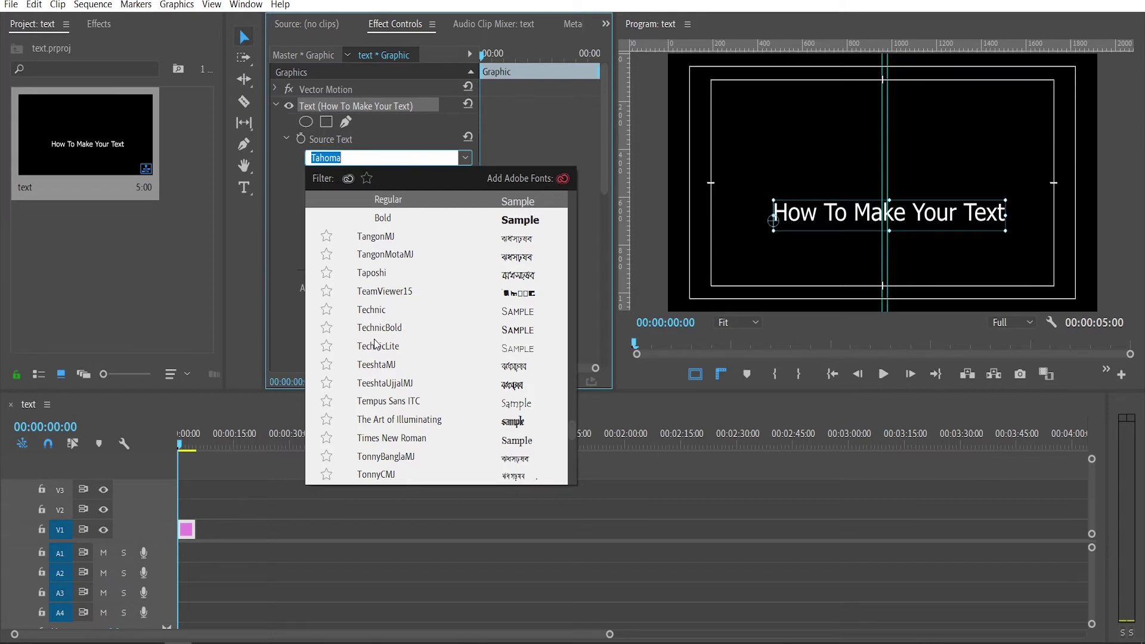
scroll(375, 345, up, 15)
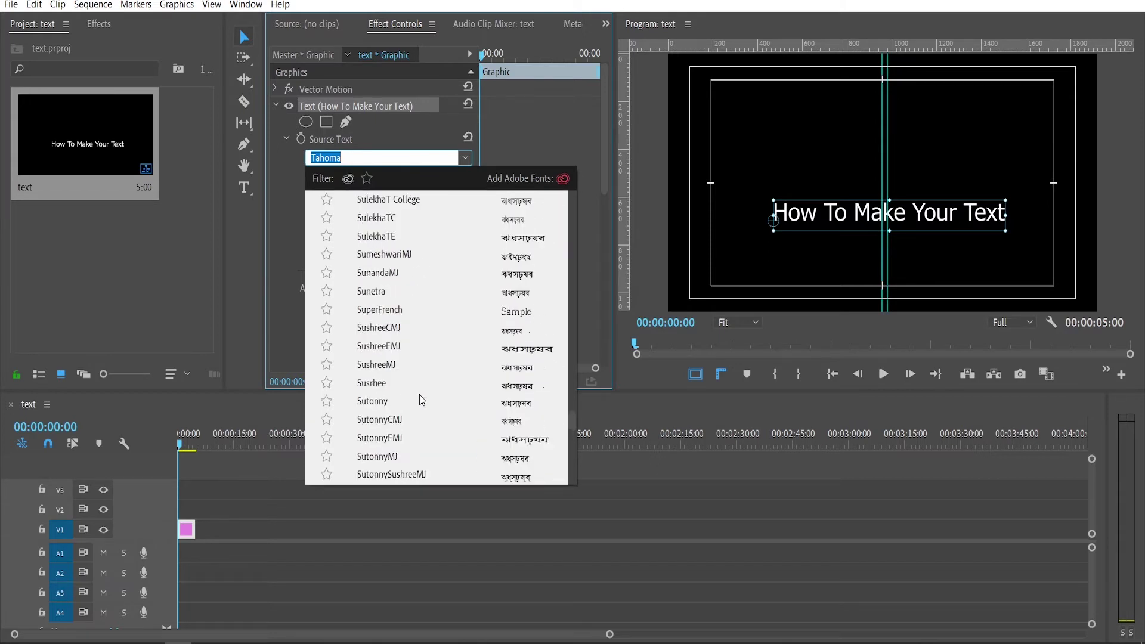
scroll(422, 400, up, 5)
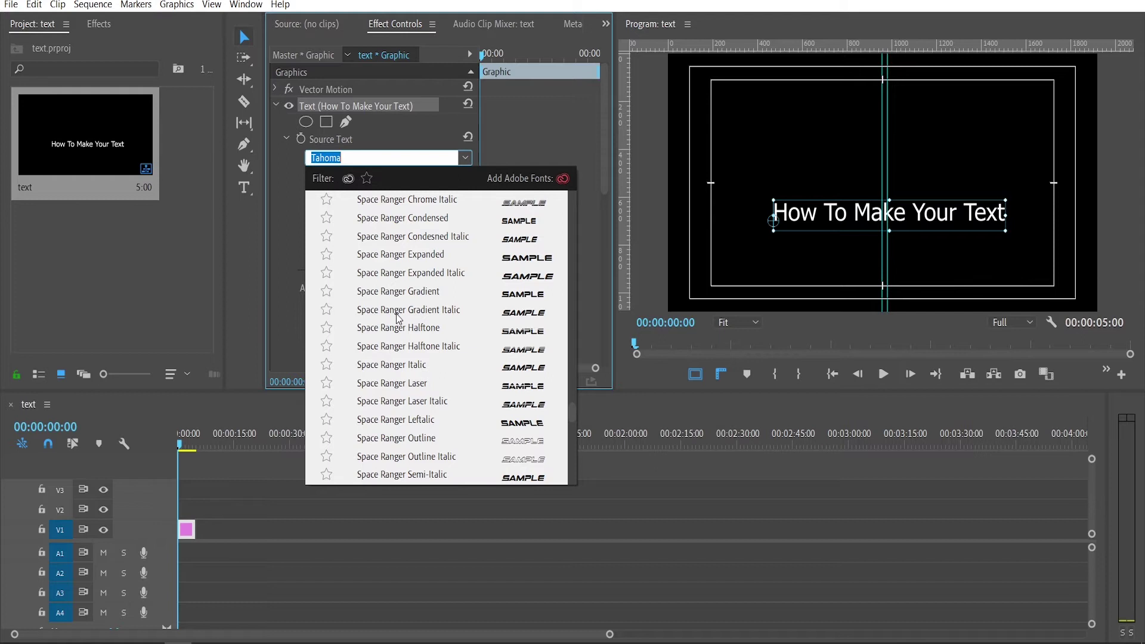
scroll(399, 319, up, 4)
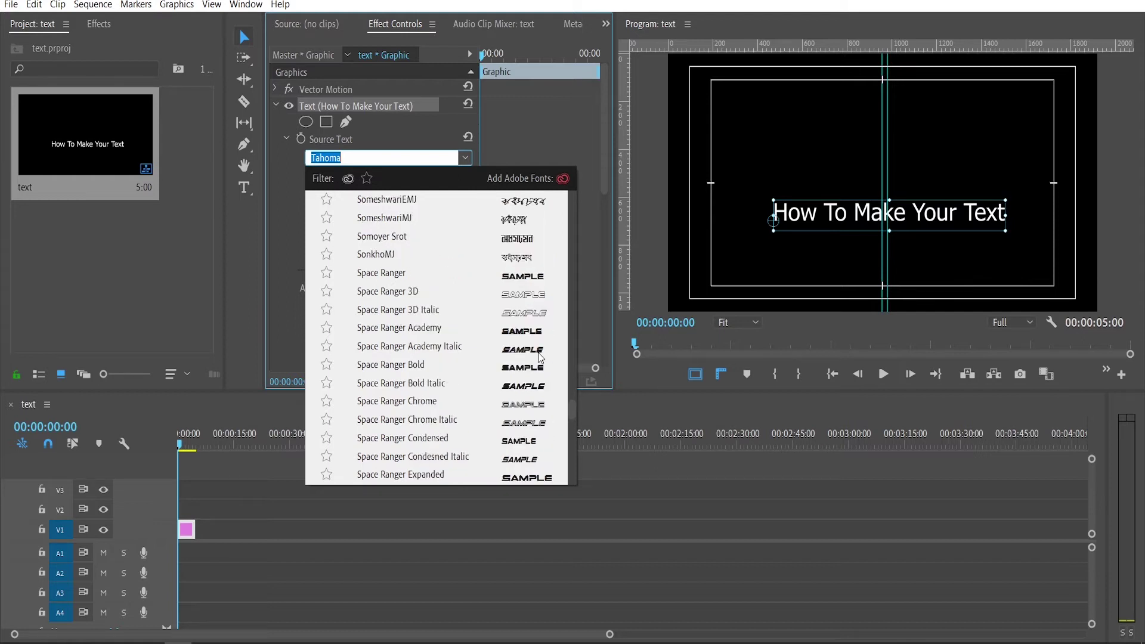
click(435, 364)
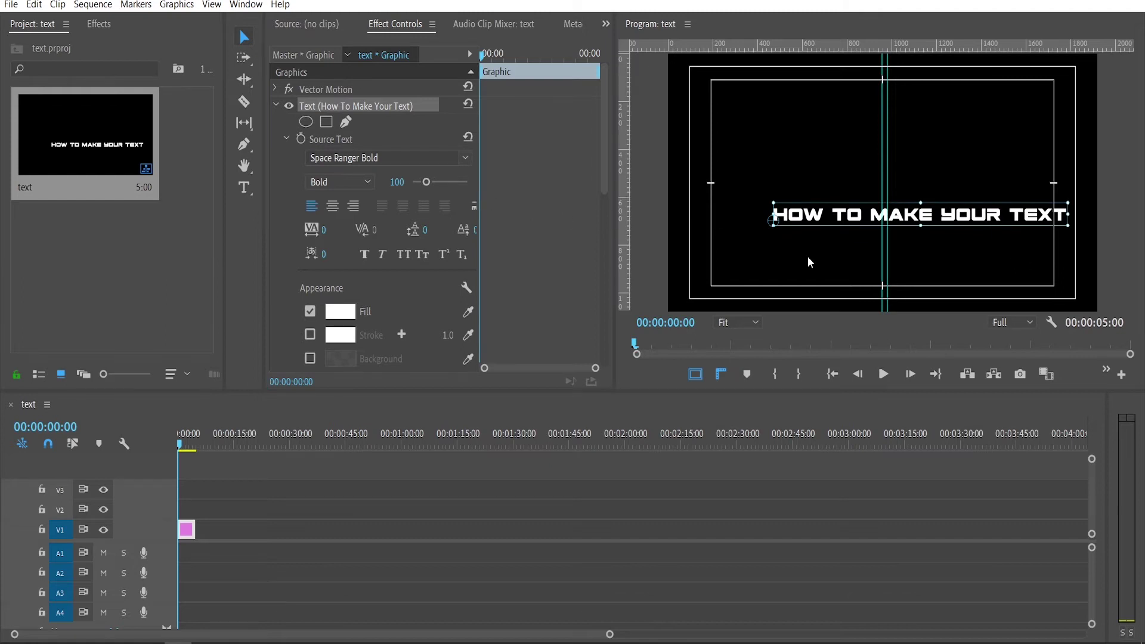
drag(813, 222, 778, 221)
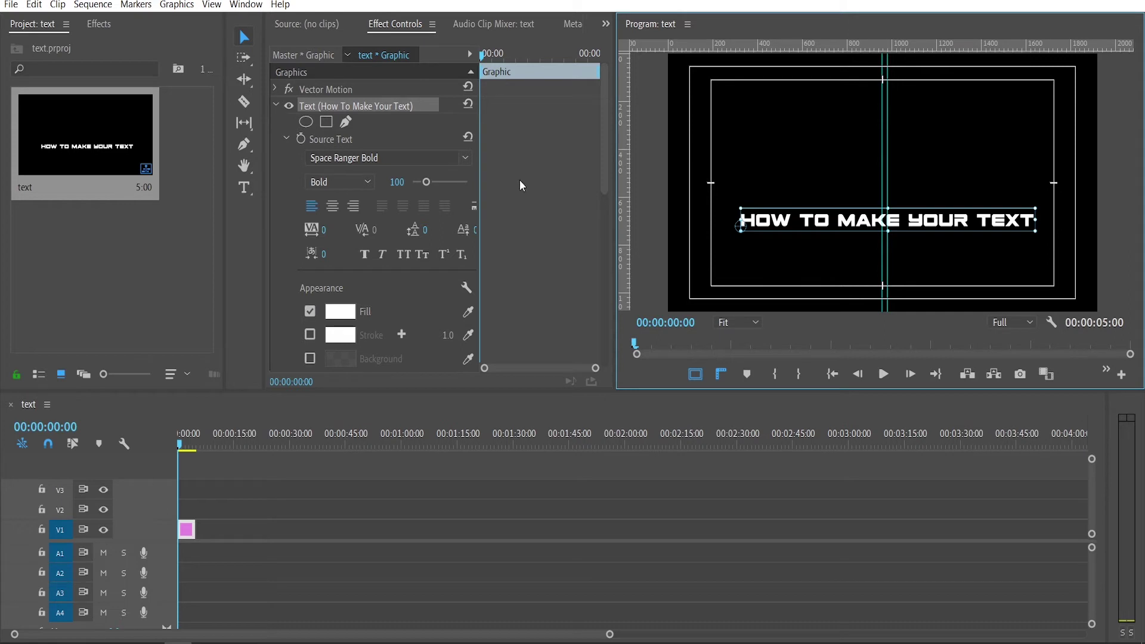
Enlarge the font size to 106, centre-align the text, and recentre the title in the frame
drag(396, 182, 293, 205)
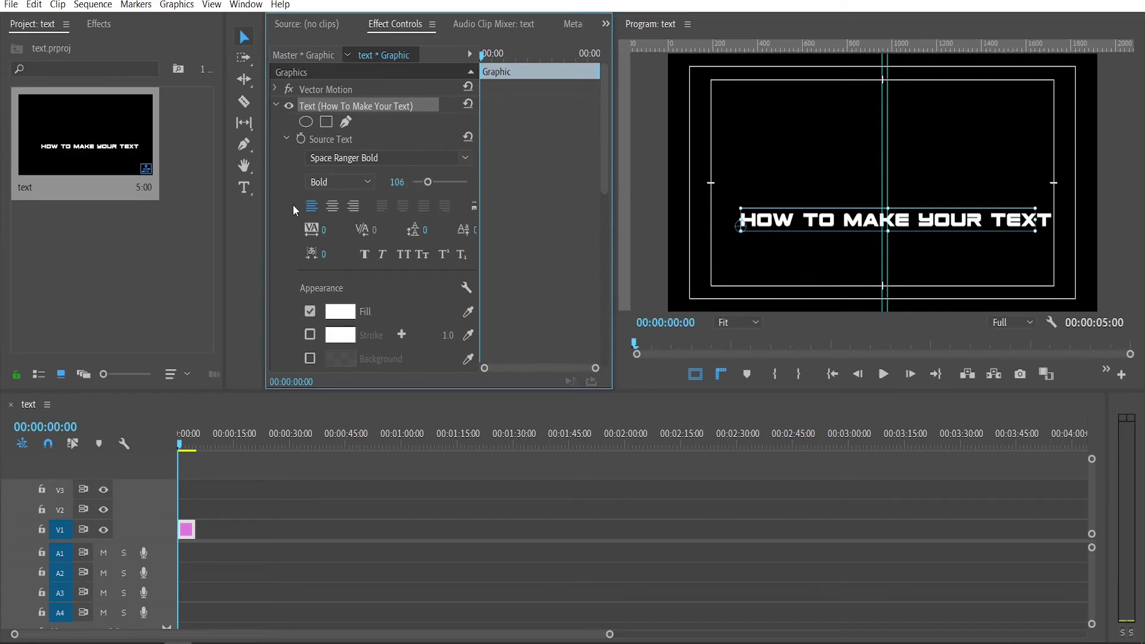
click(333, 208)
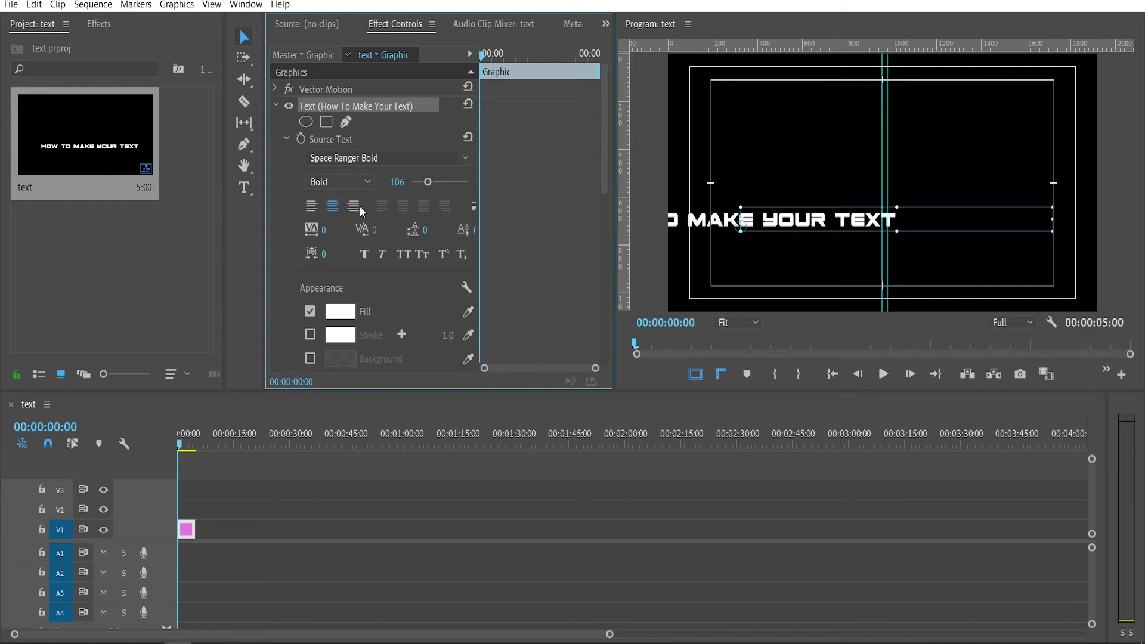
drag(777, 224, 920, 231)
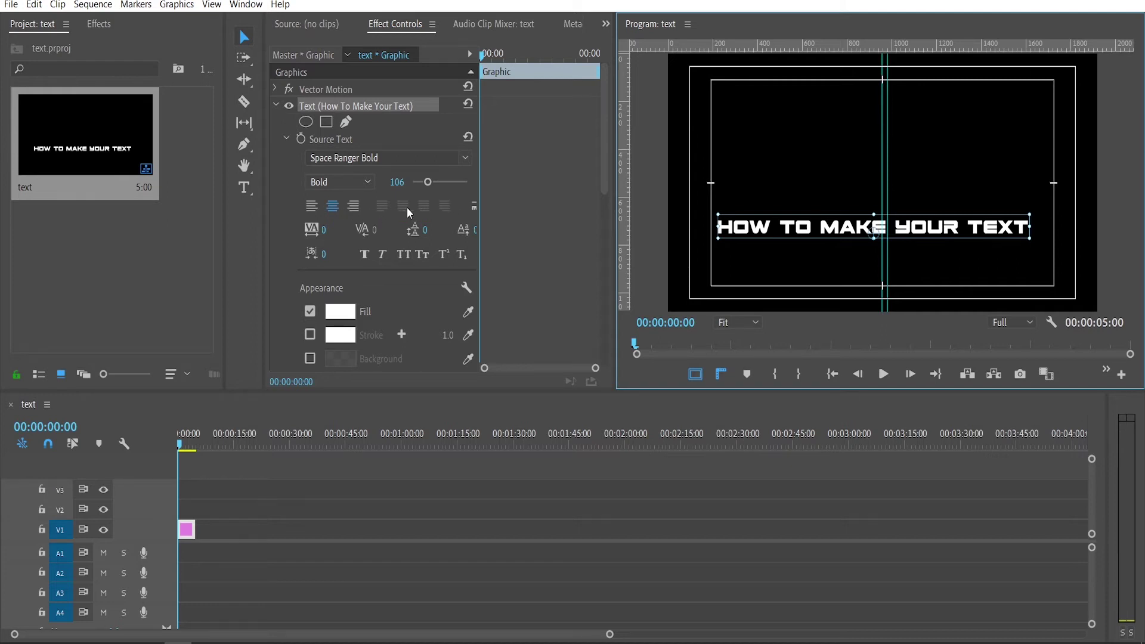
drag(791, 230, 803, 224)
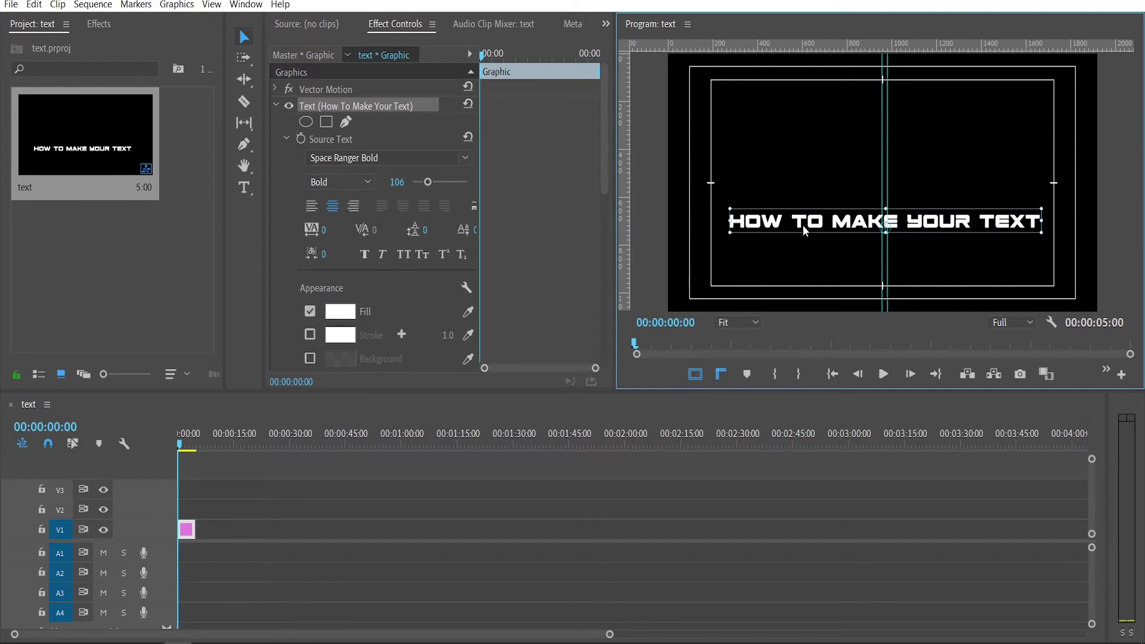
Set the title's letter tracking back to 0 after trying a tighter value
drag(322, 230, 404, 234)
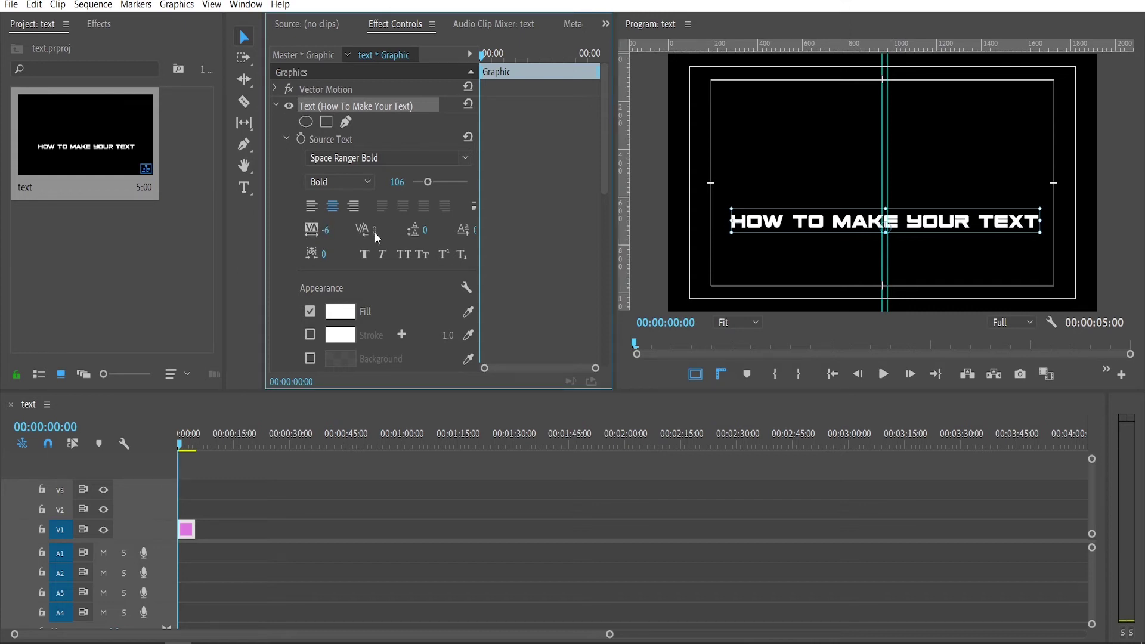
click(328, 231)
text(0)
key(Return)
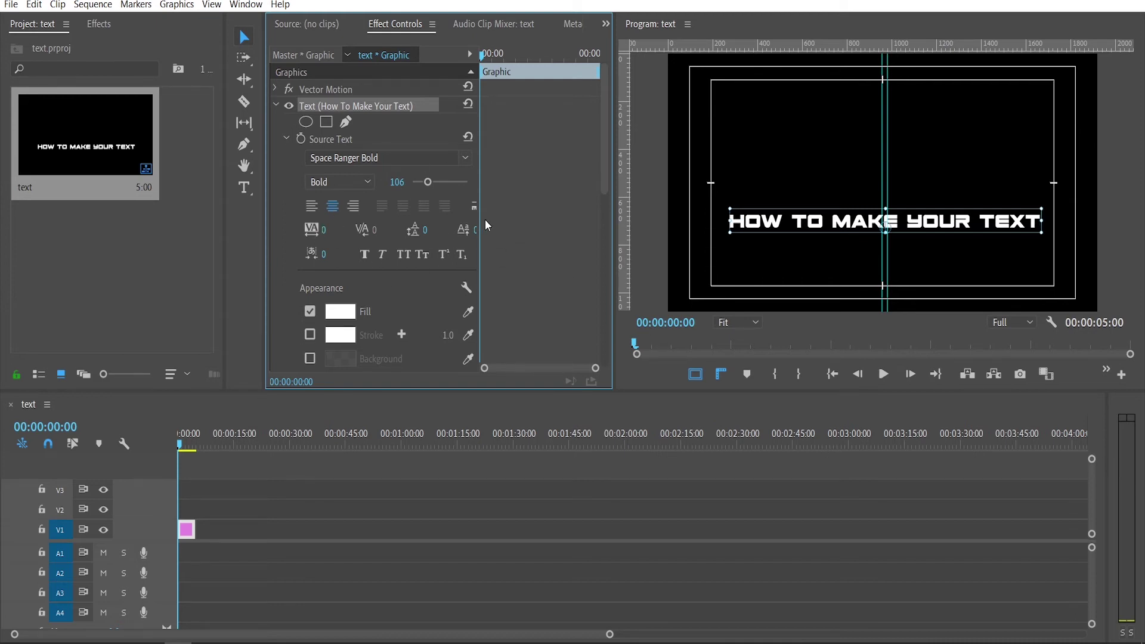
Keyframe Source Text so the font grows from 106 to 125 at 00:00:01:20, then preview
click(300, 140)
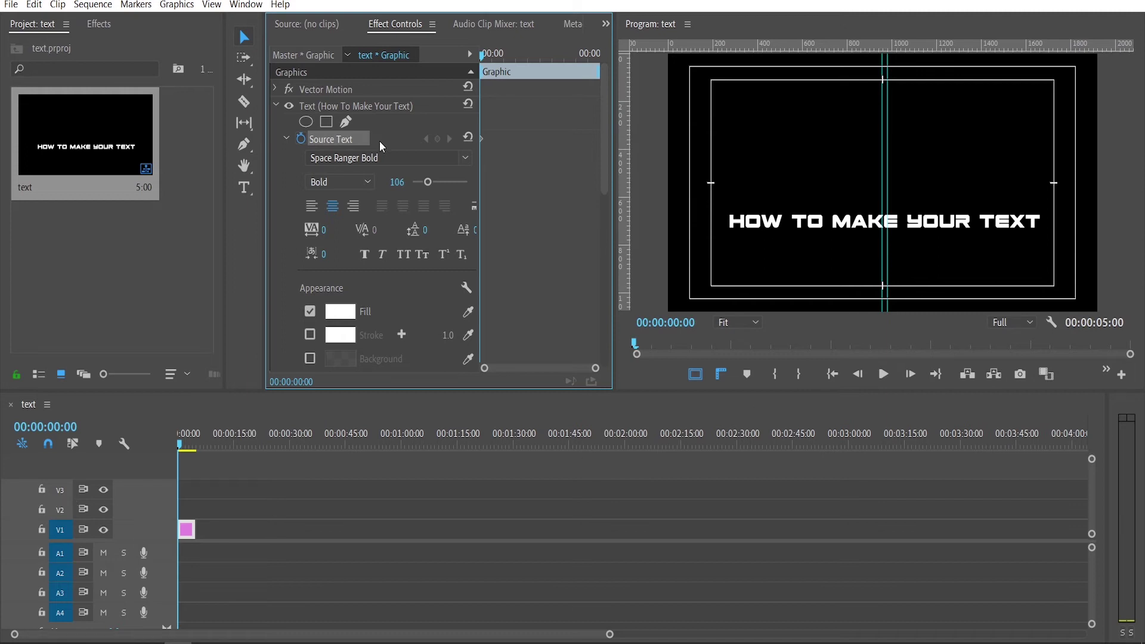
drag(183, 445, 185, 445)
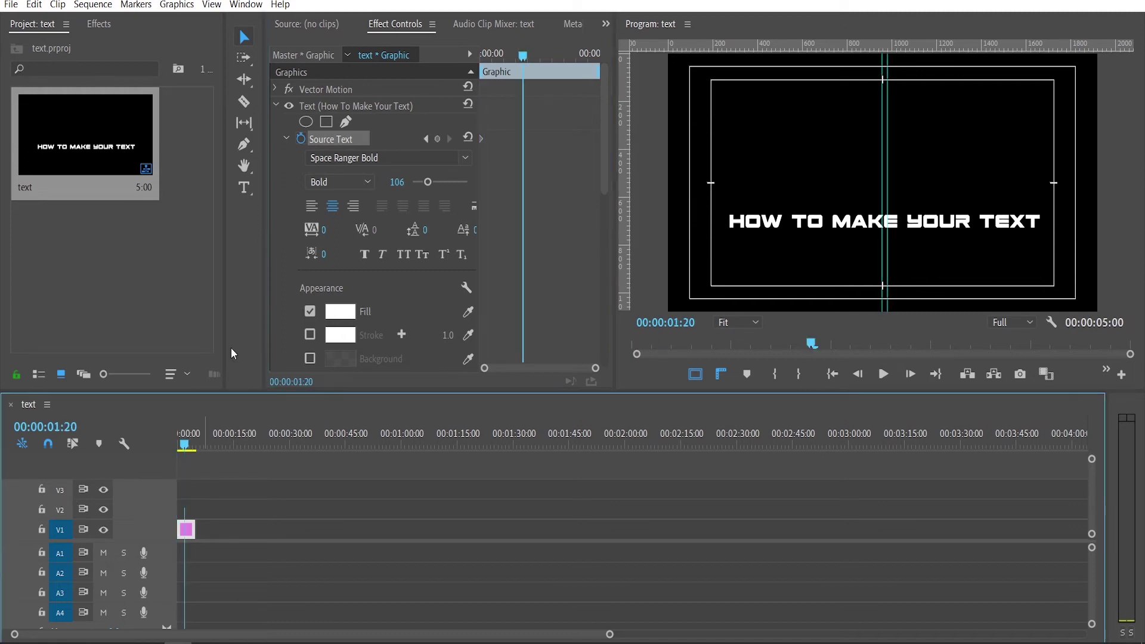
drag(397, 181, 408, 182)
drag(185, 445, 196, 445)
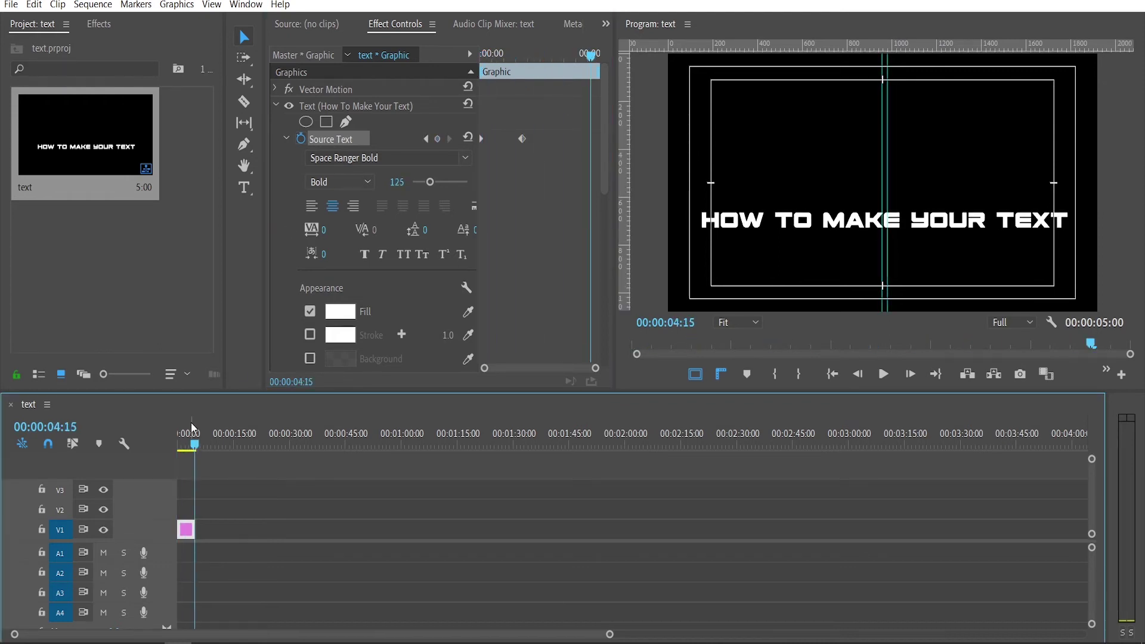
key(equal)
key(equal)
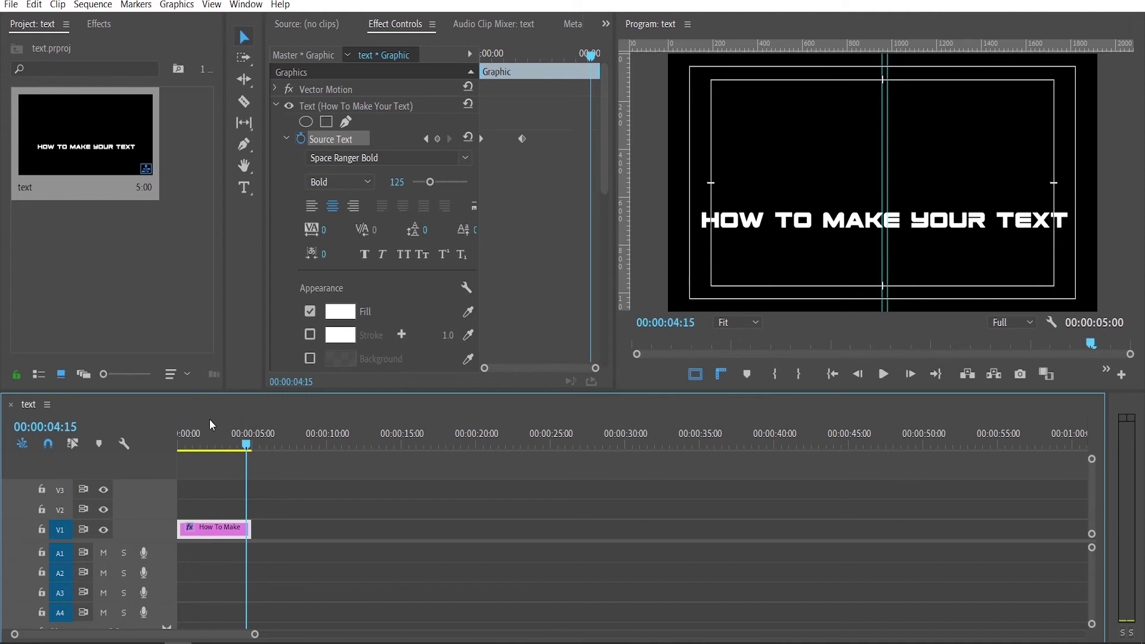
drag(244, 445, 217, 458)
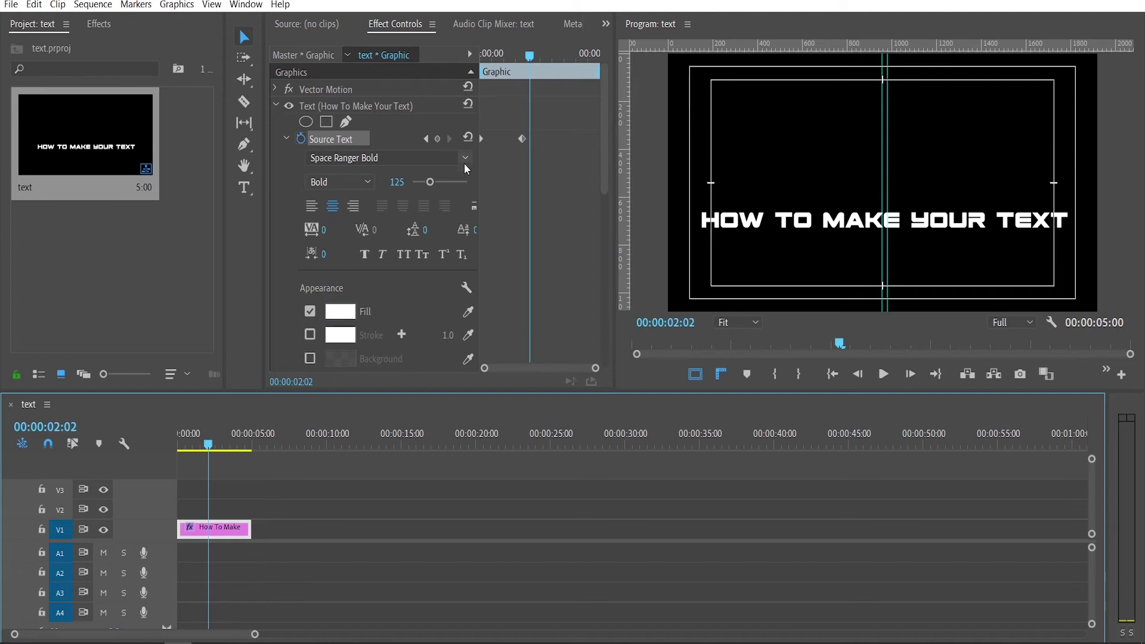
At the 00:00:01:20 keyframe, set the title fill to deep blue and scrub back to compare
click(426, 139)
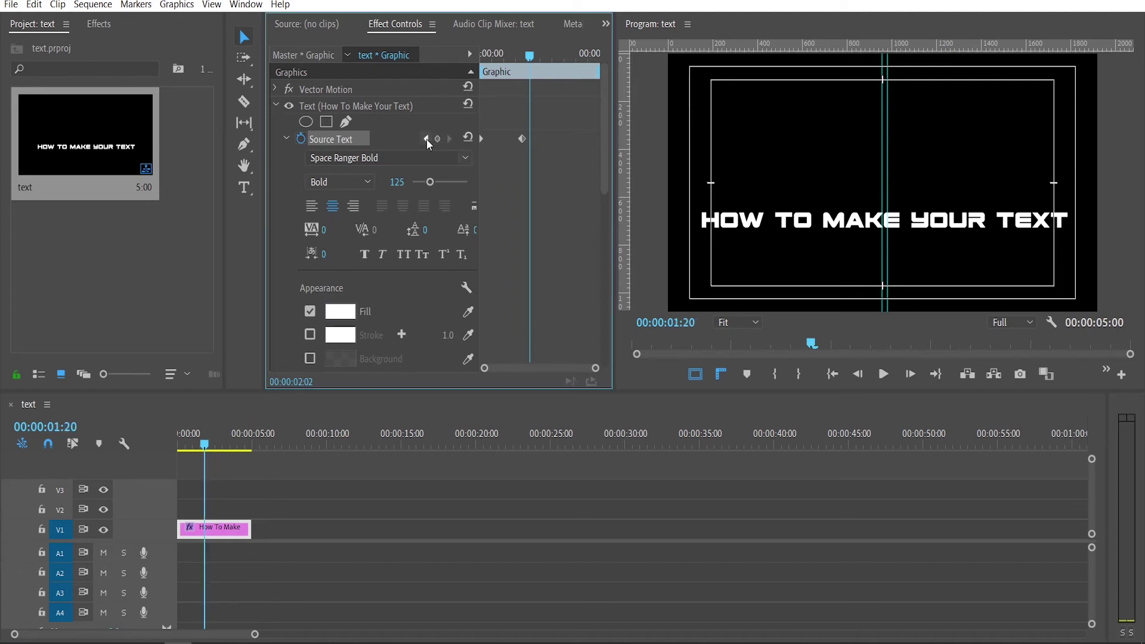
click(341, 311)
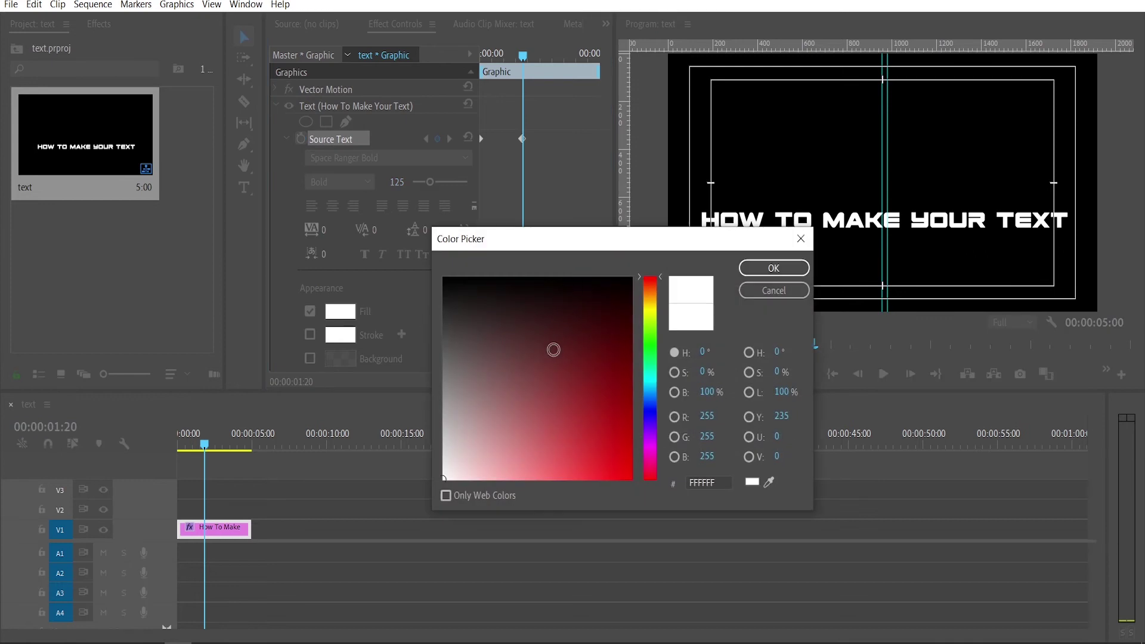
click(654, 416)
click(607, 407)
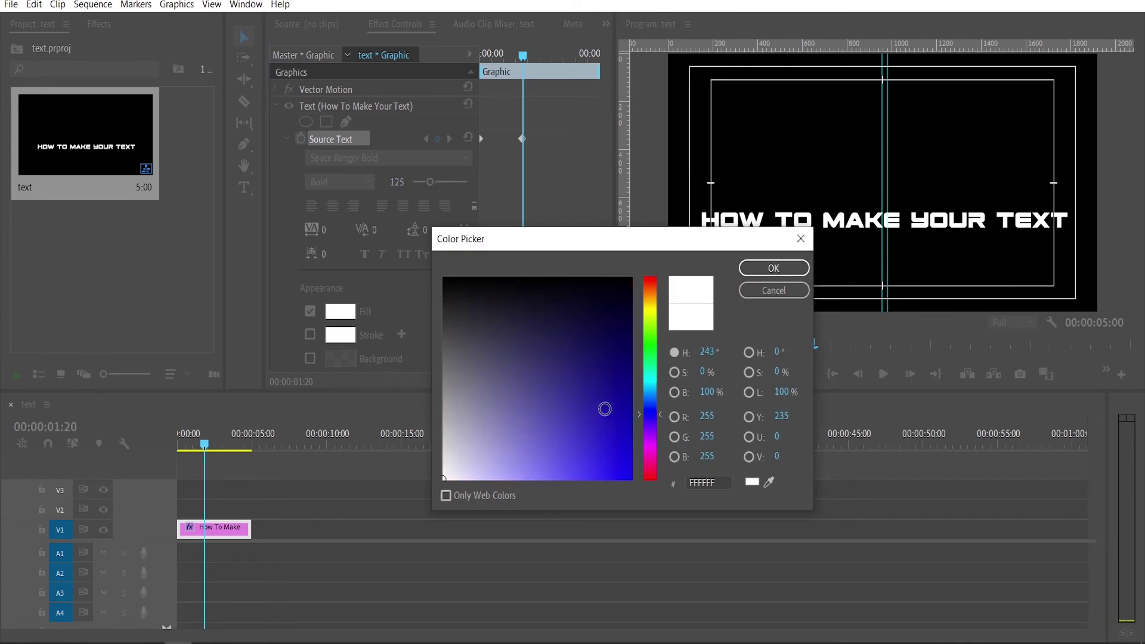
click(755, 268)
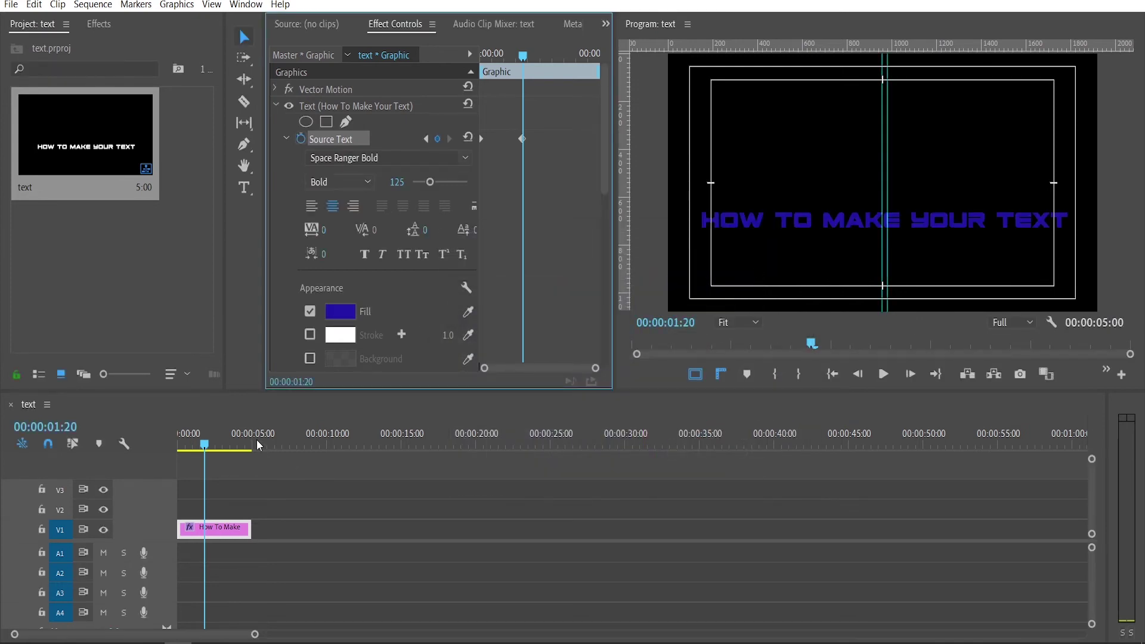
mouse_move(205, 444)
mouse_down()
mouse_move(172, 448)
mouse_move(206, 450)
mouse_up()
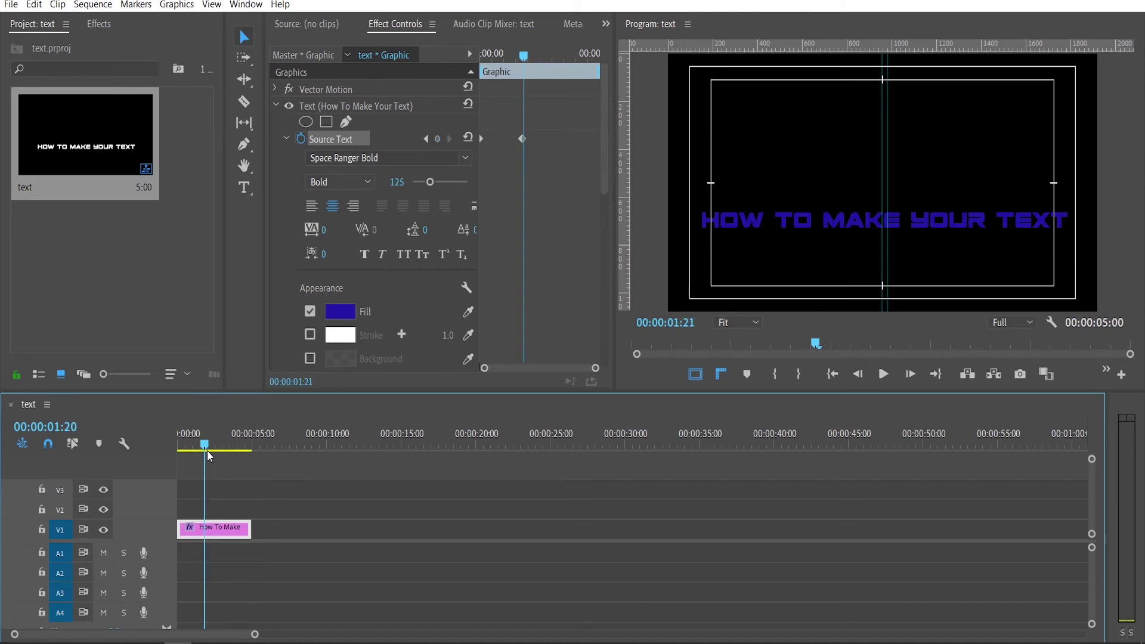
Turn on the blue title's white stroke and raise its width from 15 to 24
scroll(382, 331, down, 1)
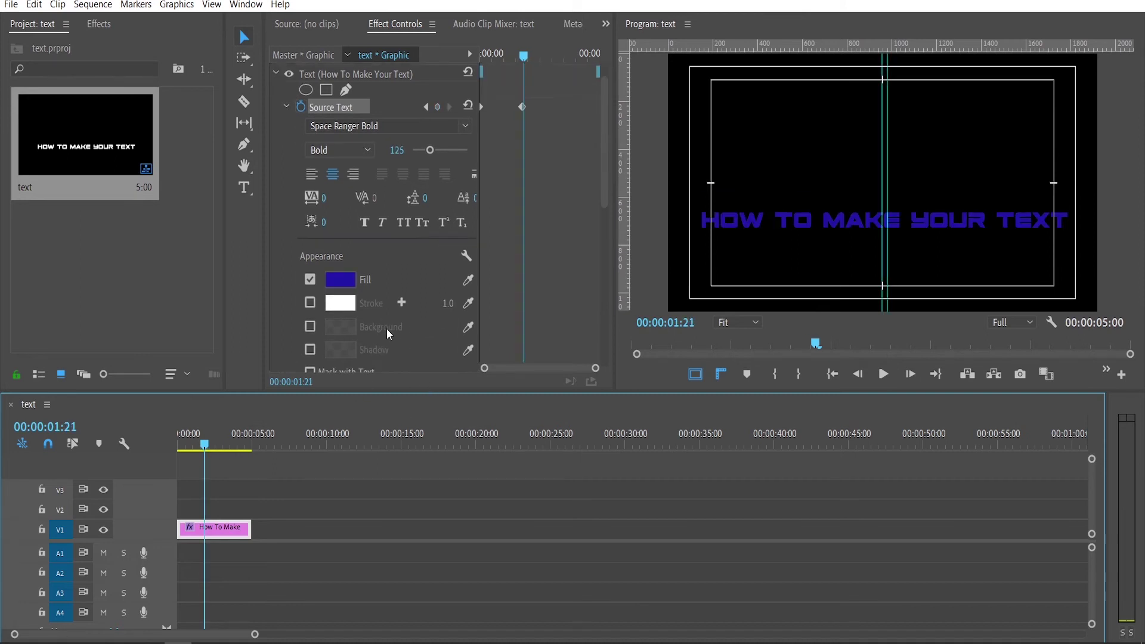
click(302, 305)
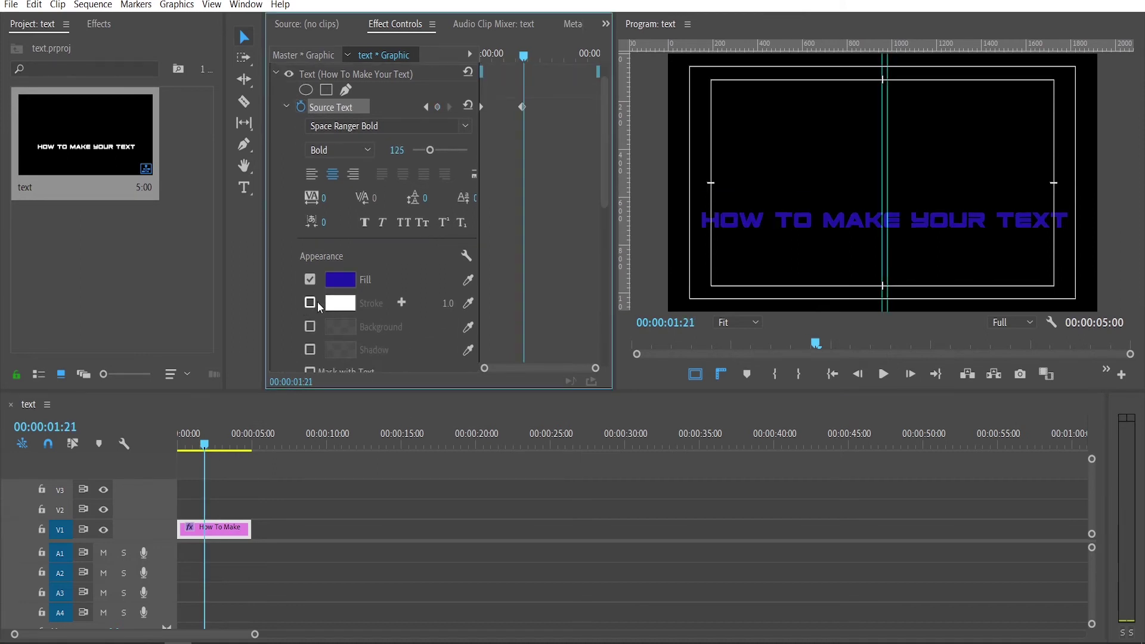
click(309, 303)
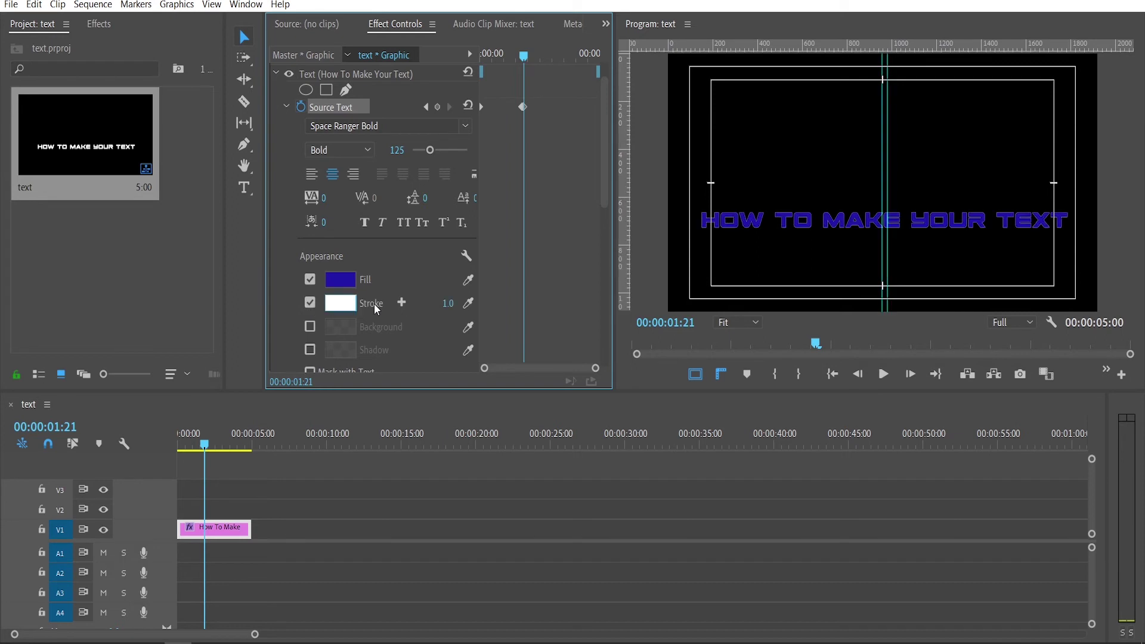
click(446, 303)
text(15)
key(Return)
key(Up)
key(Up)
key(Up)
key(Up)
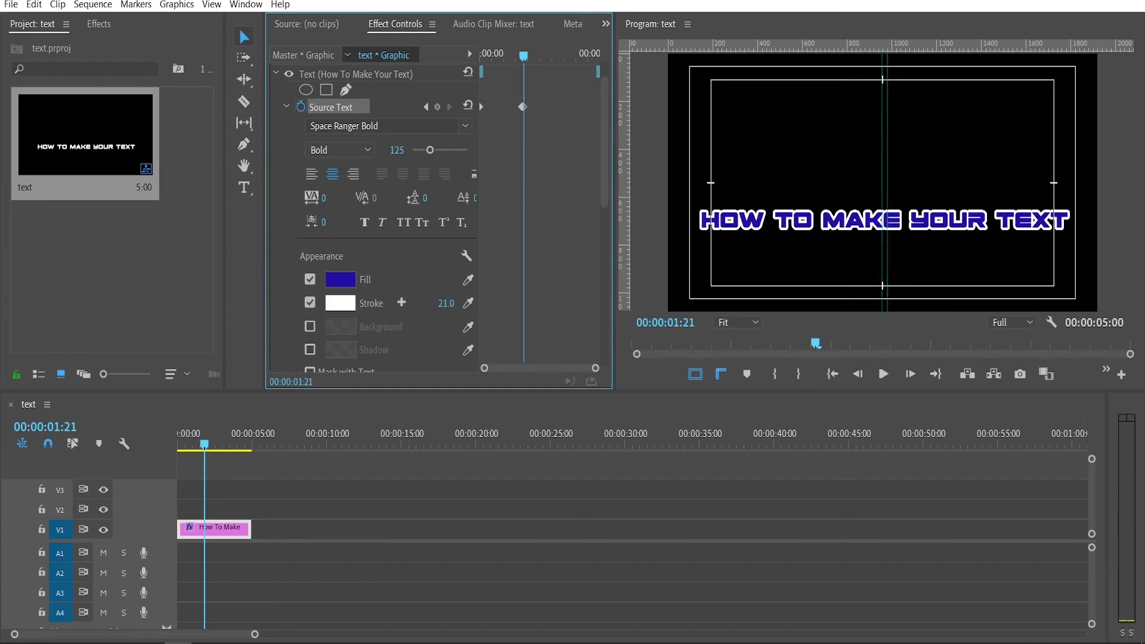
key(Up)
key(Up)
key(Up)
key(Up)
key(Up)
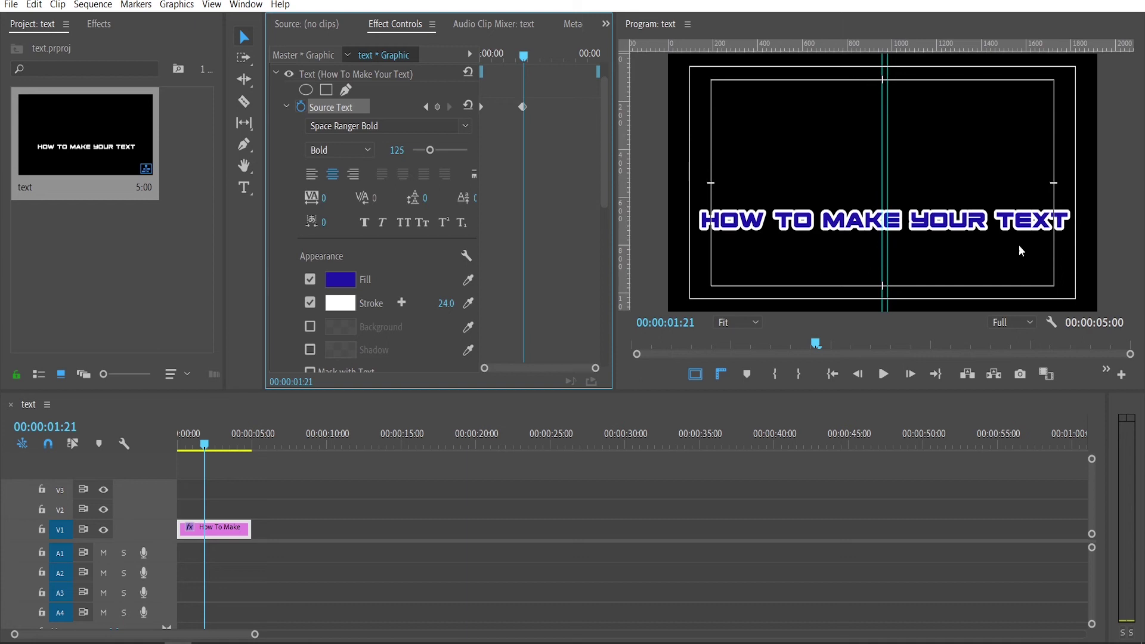
scroll(408, 337, down, 1)
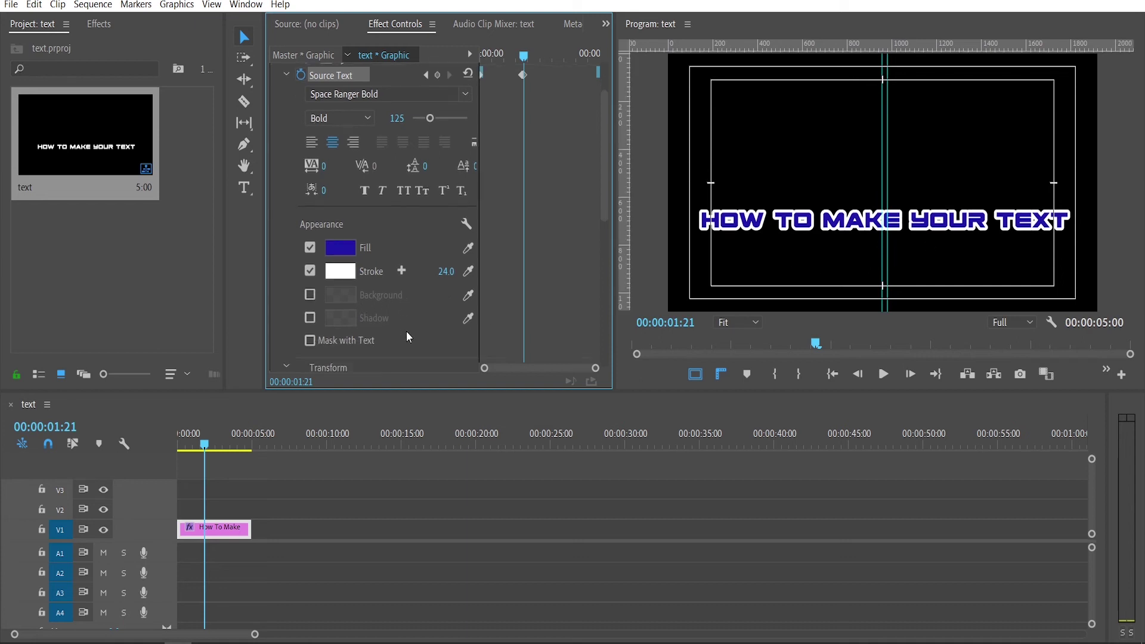
Turn on the title's background at 100% opacity
click(310, 295)
click(459, 322)
drag(448, 321, 507, 318)
Color the background green, save the project, and enlarge the background size to 35
click(336, 298)
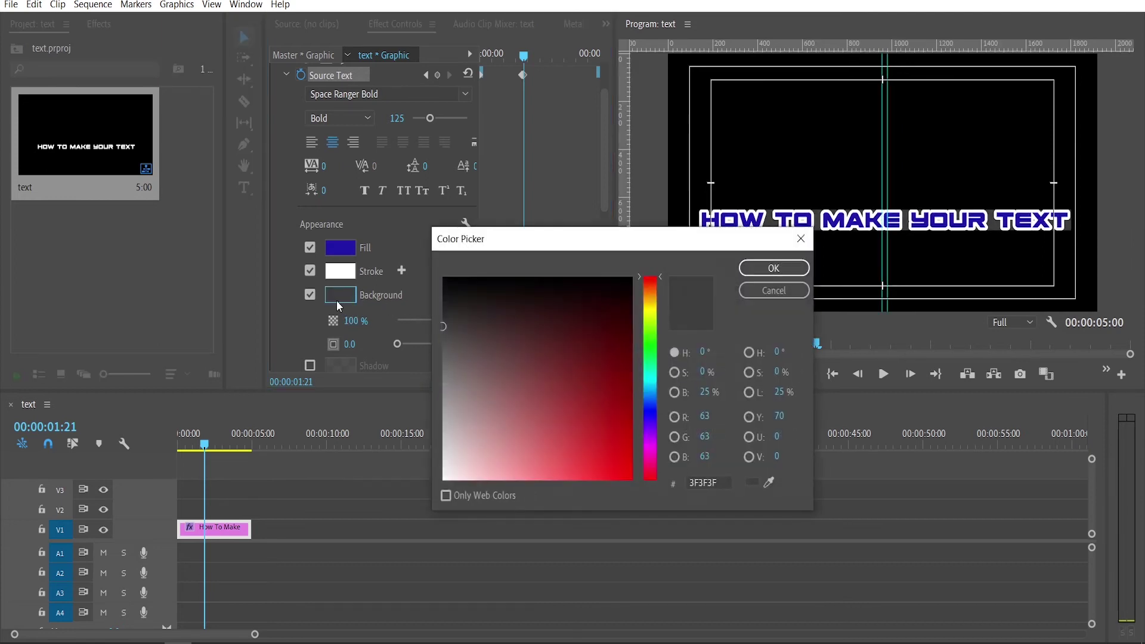
click(465, 393)
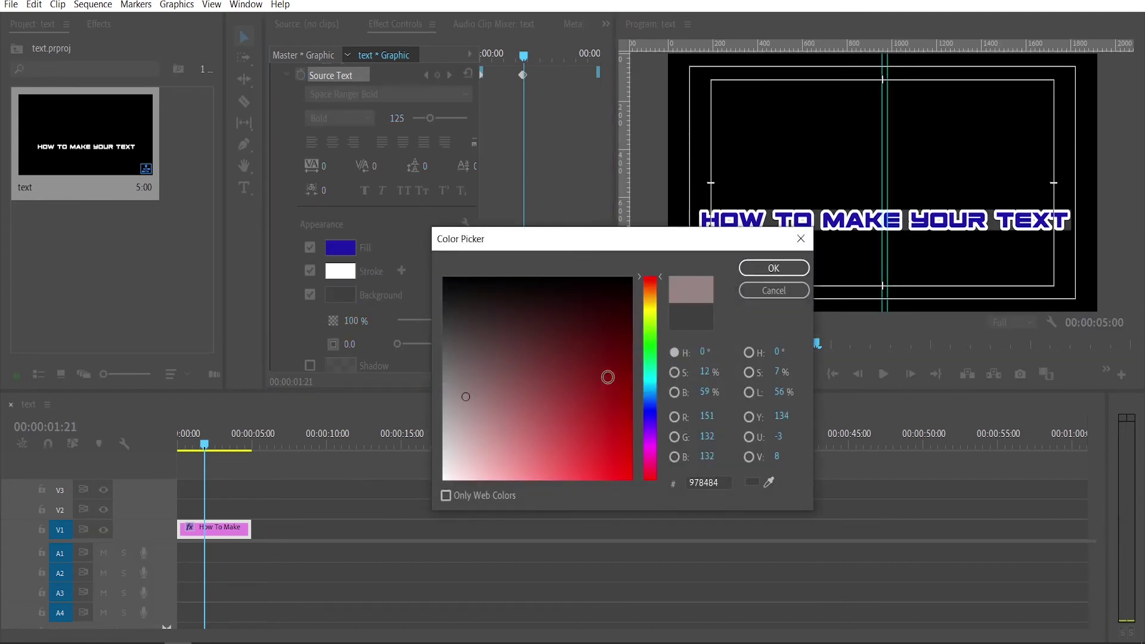
click(608, 377)
click(651, 332)
click(595, 362)
click(595, 390)
click(774, 269)
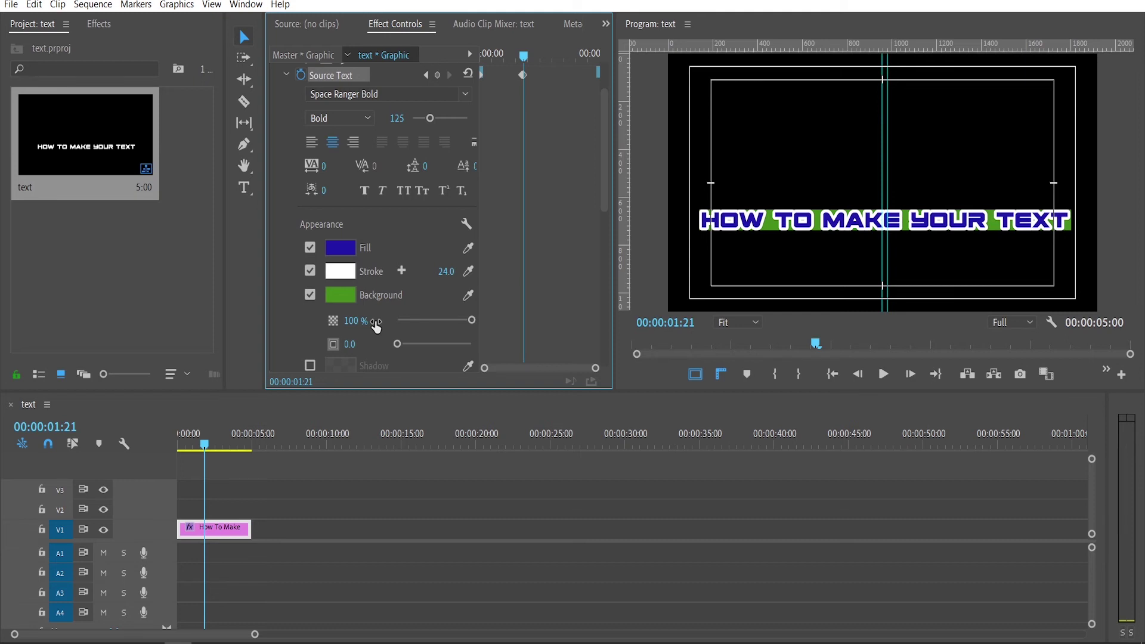
key(ctrl+s)
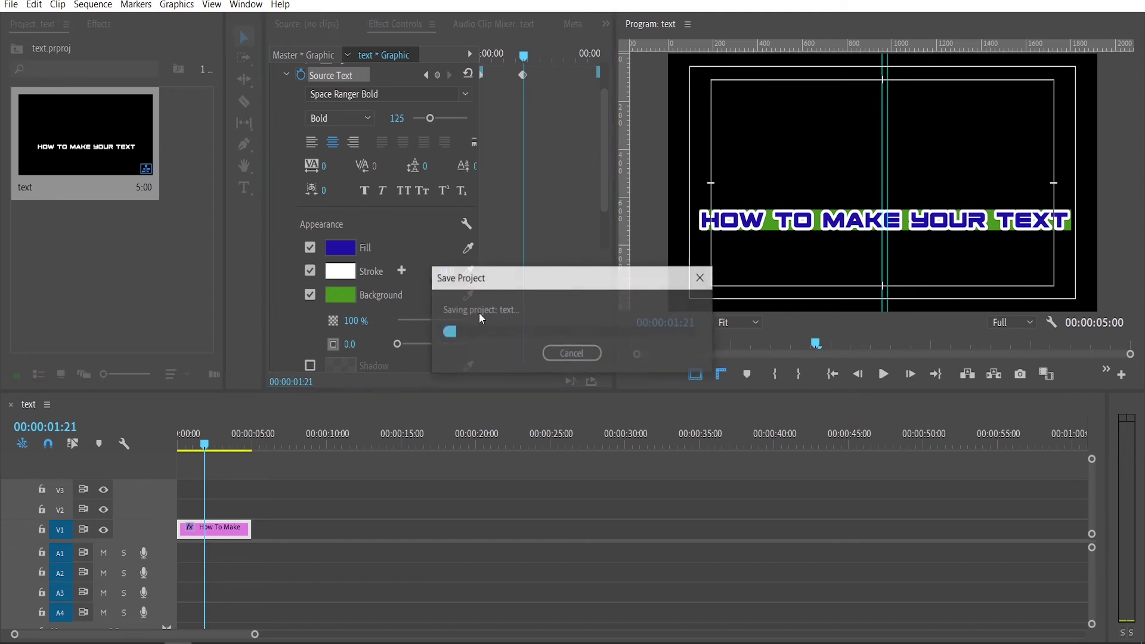
mouse_move(405, 344)
mouse_down()
mouse_move(431, 349)
mouse_move(409, 352)
mouse_move(421, 353)
mouse_up()
scroll(385, 335, down, 1)
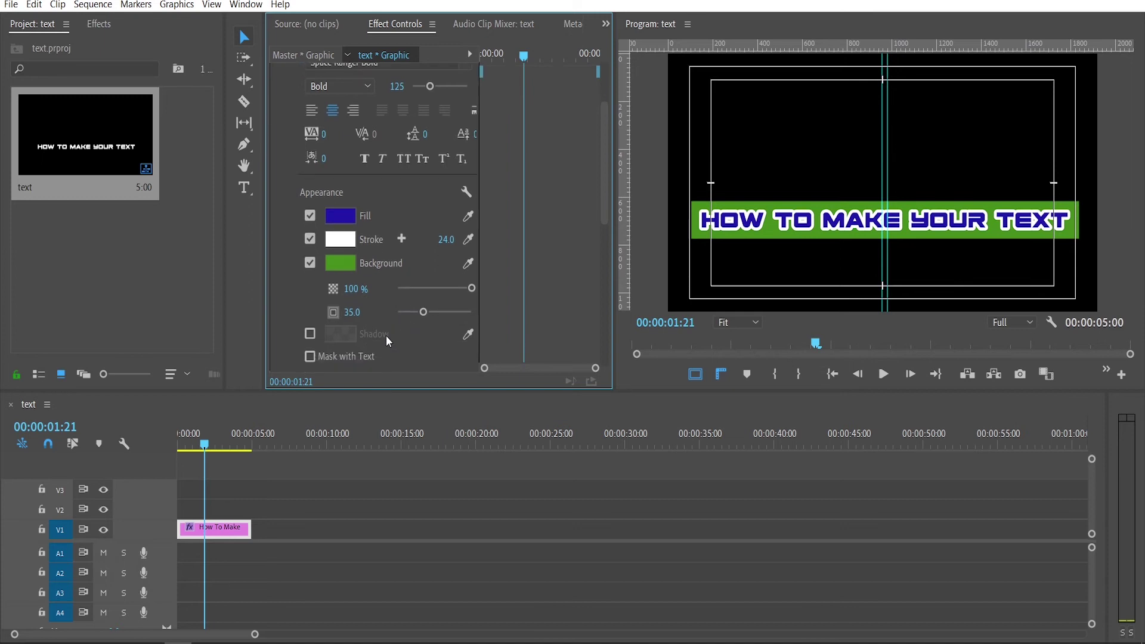
scroll(344, 332, down, 1)
click(310, 301)
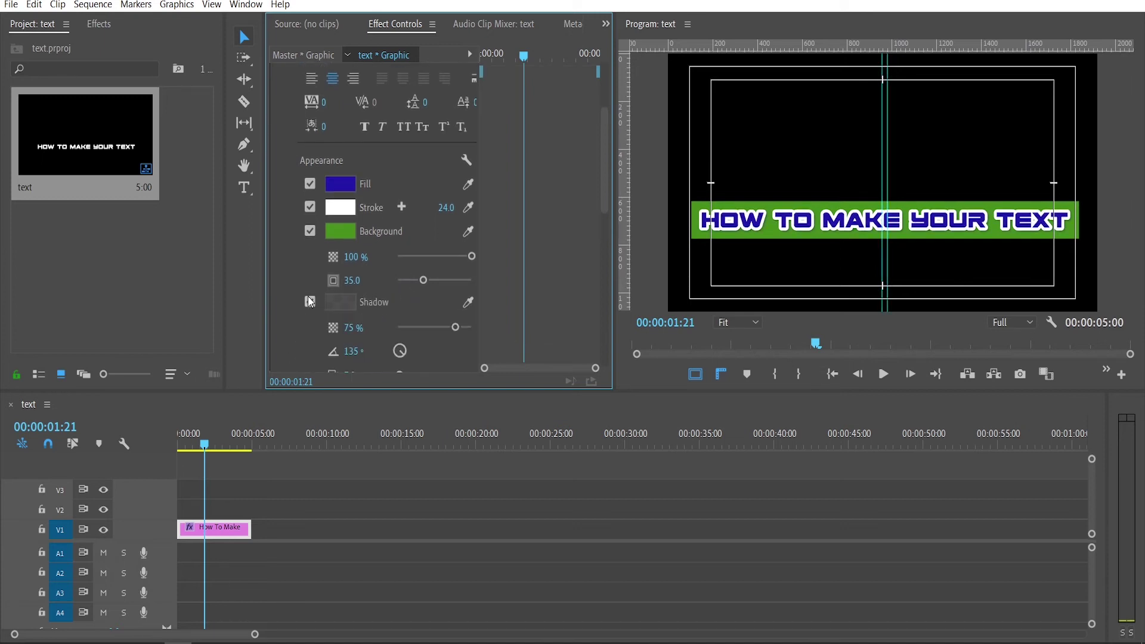
drag(455, 327, 400, 327)
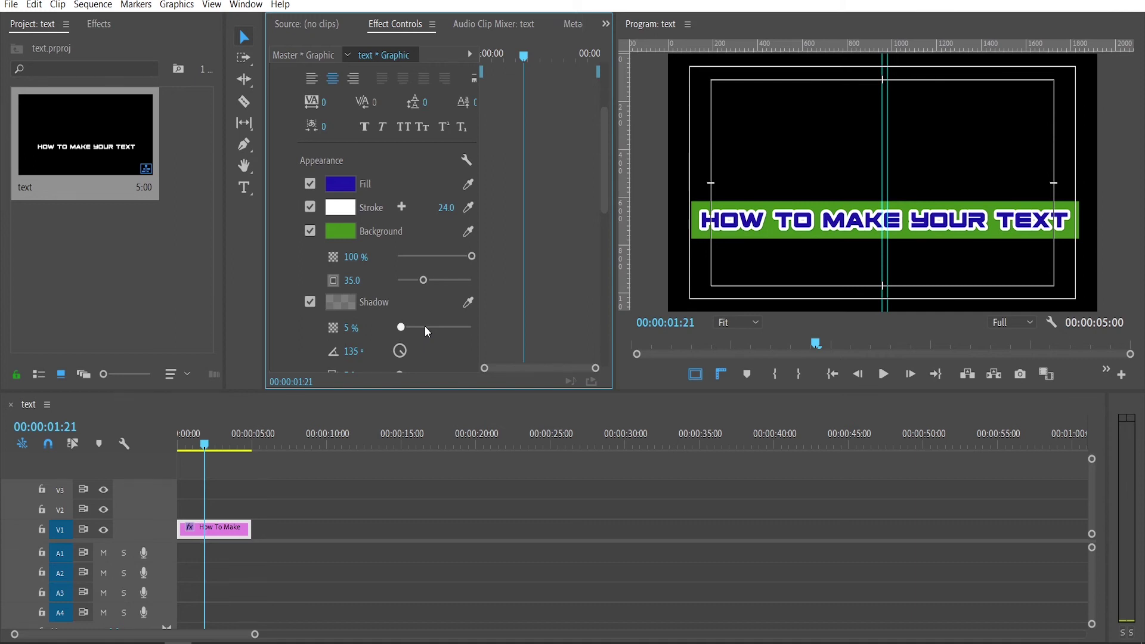
click(310, 301)
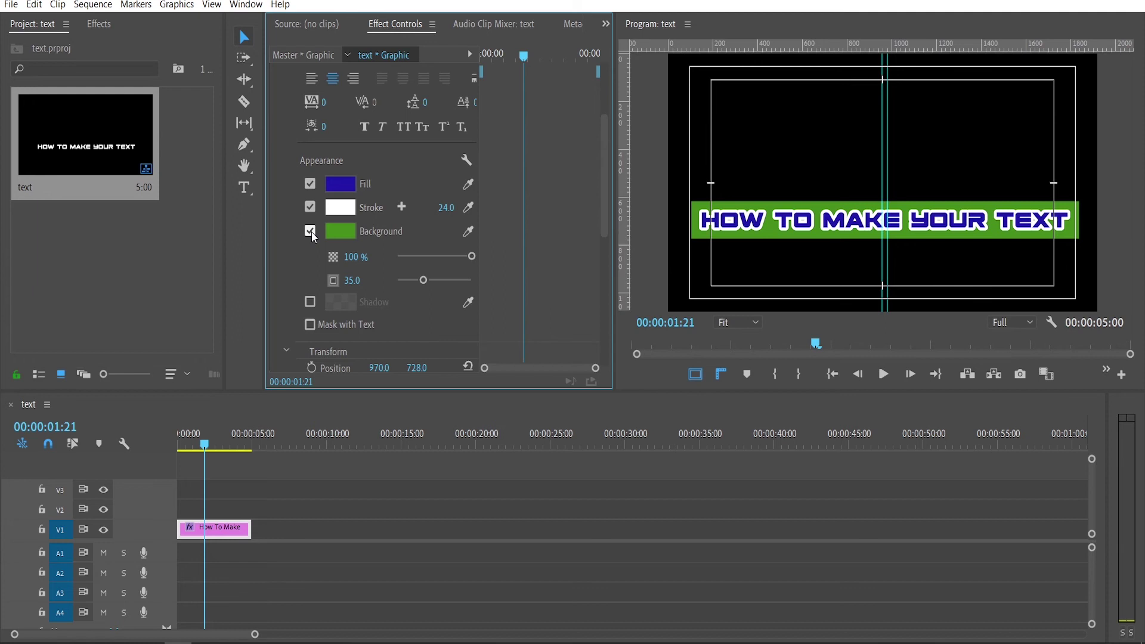
click(310, 325)
click(310, 325)
scroll(325, 317, down, 1)
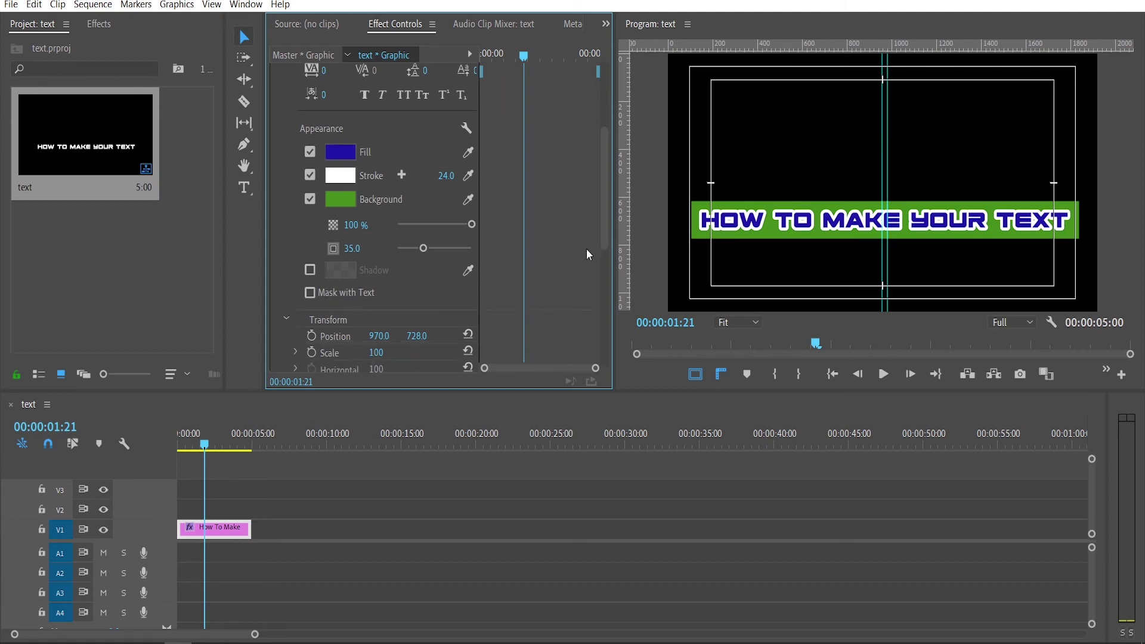
Copy the HOW TO MAKE YOUR TEXT clip further along V1, near 15 seconds
mouse_move(602, 199)
mouse_down()
mouse_move(581, 298)
mouse_move(578, 145)
mouse_up()
key(t)
drag(235, 446, 192, 460)
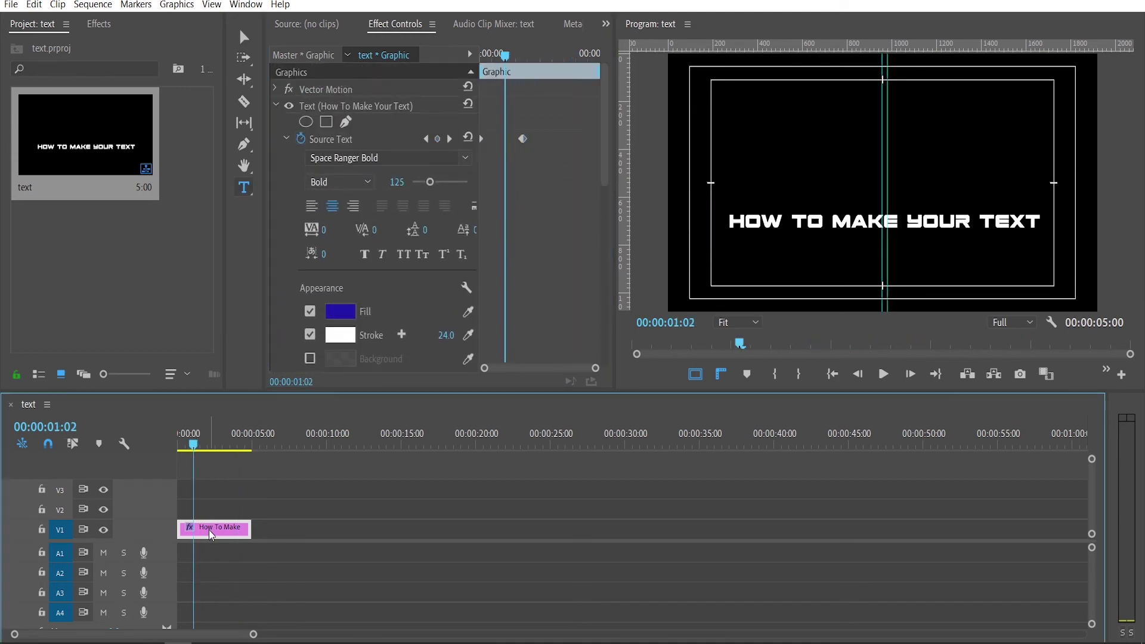
drag(231, 531, 411, 543)
click(404, 538)
Delete the Source Text keyframe from the duplicated title clip
click(405, 444)
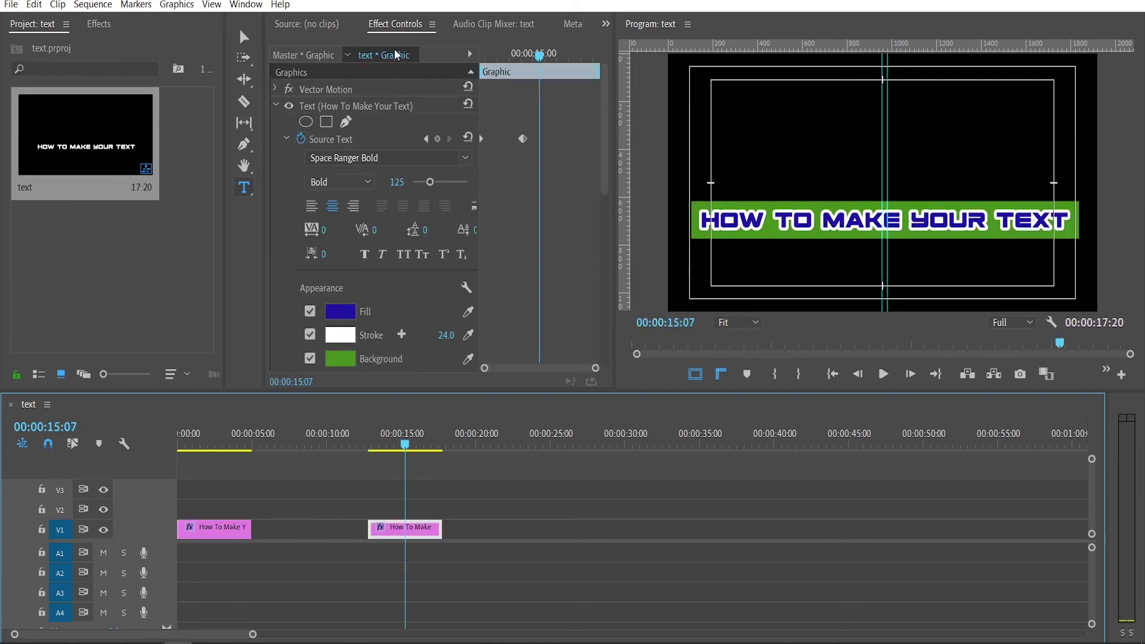
drag(548, 107, 471, 174)
key(Delete)
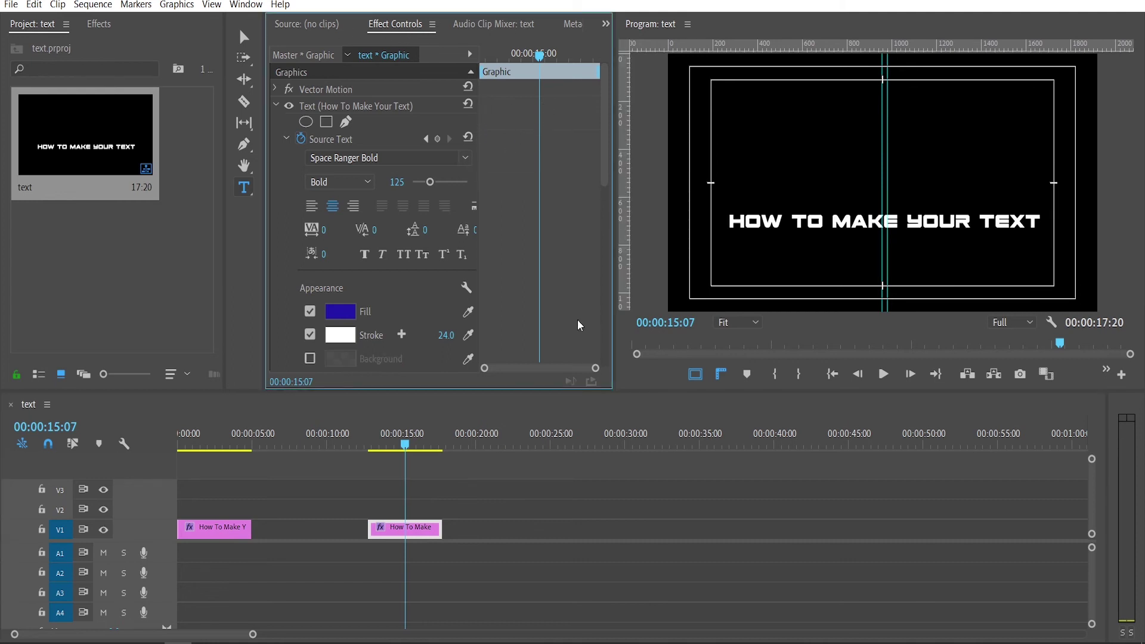
click(405, 530)
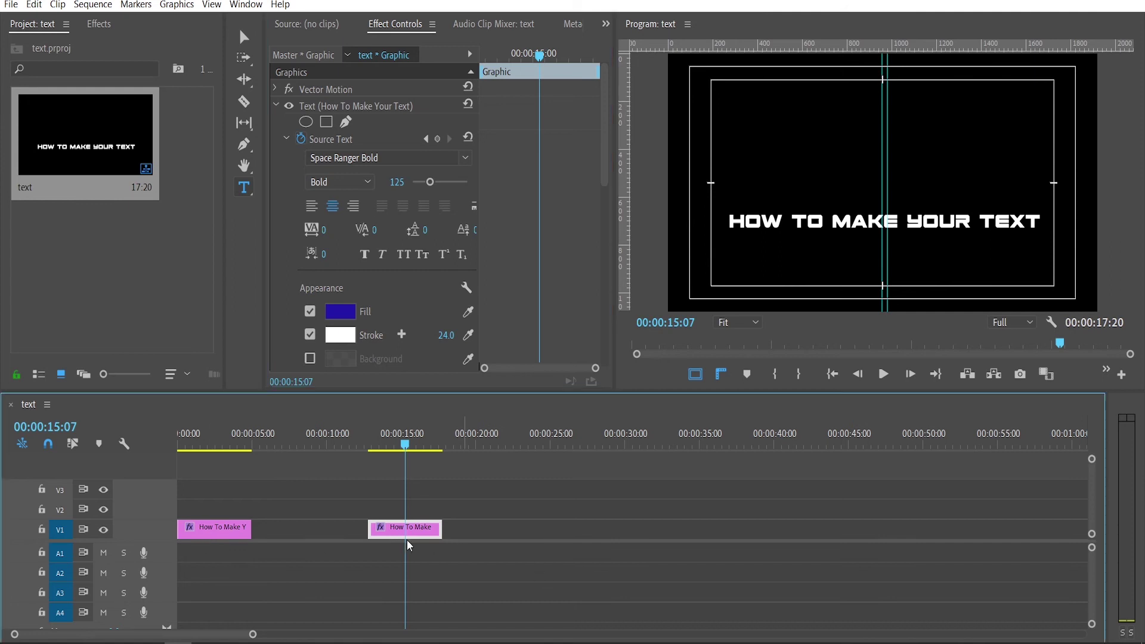
click(216, 536)
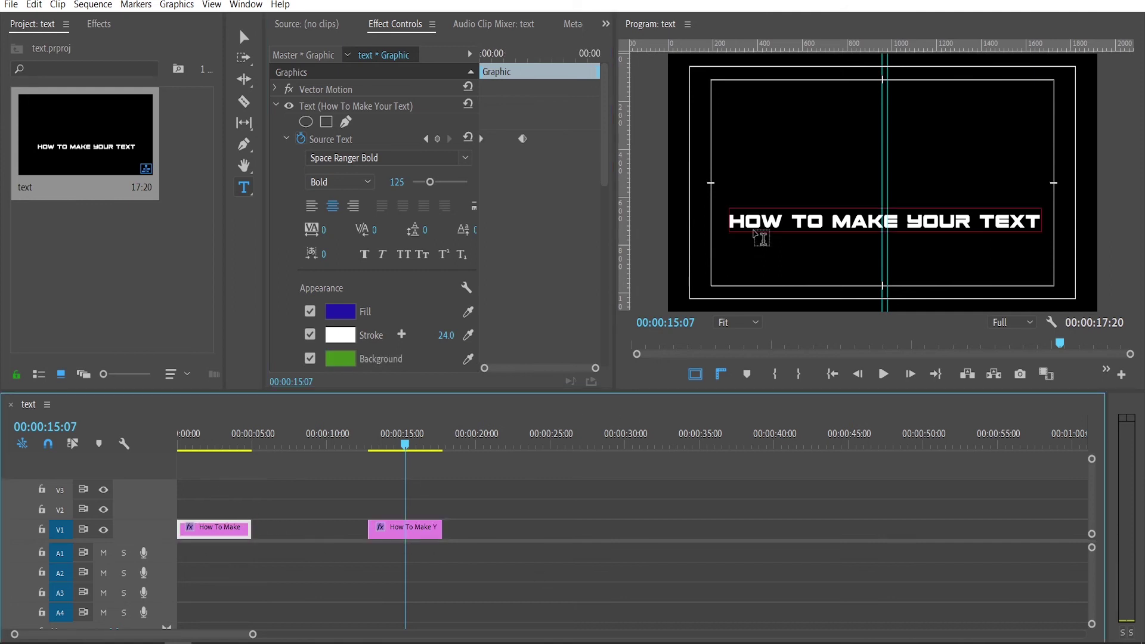
Replace the second clip's title text with 'New Text' in the Program monitor
click(755, 230)
click(764, 233)
key(Delete)
key(Delete)
key(Delete)
key(Delete)
key(Delete)
key(Delete)
key(Delete)
key(Delete)
key(Delete)
key(Delete)
key(Delete)
key(Delete)
key(Delete)
key(Delete)
key(Delete)
key(Delete)
key(Delete)
key(Delete)
key(Delete)
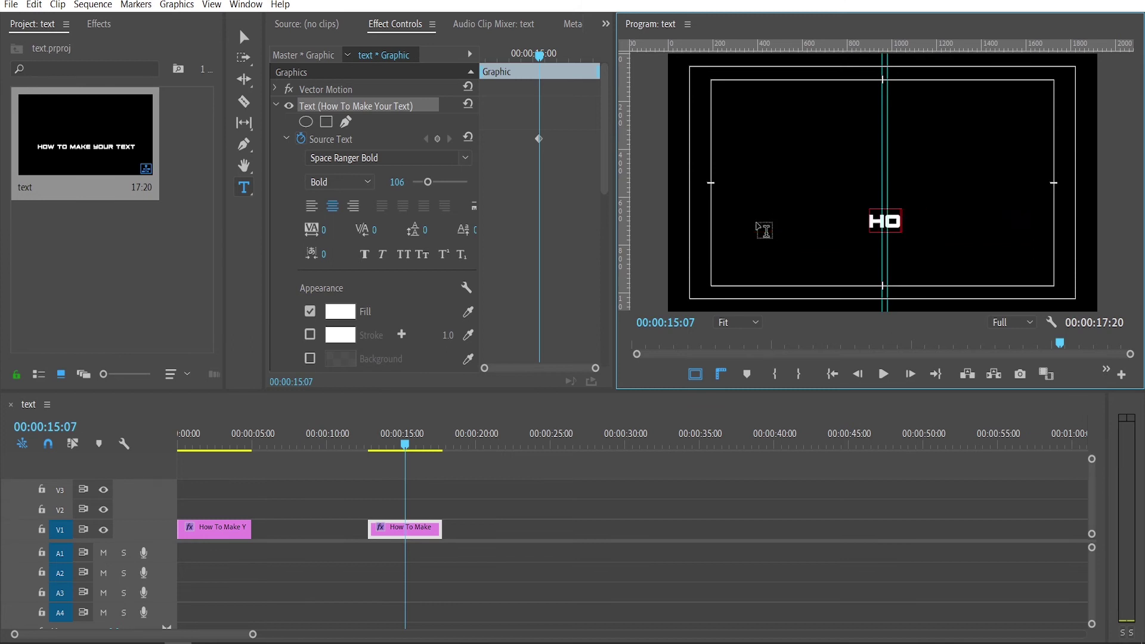
key(BackSpace)
key(BackSpace)
text(New Text)
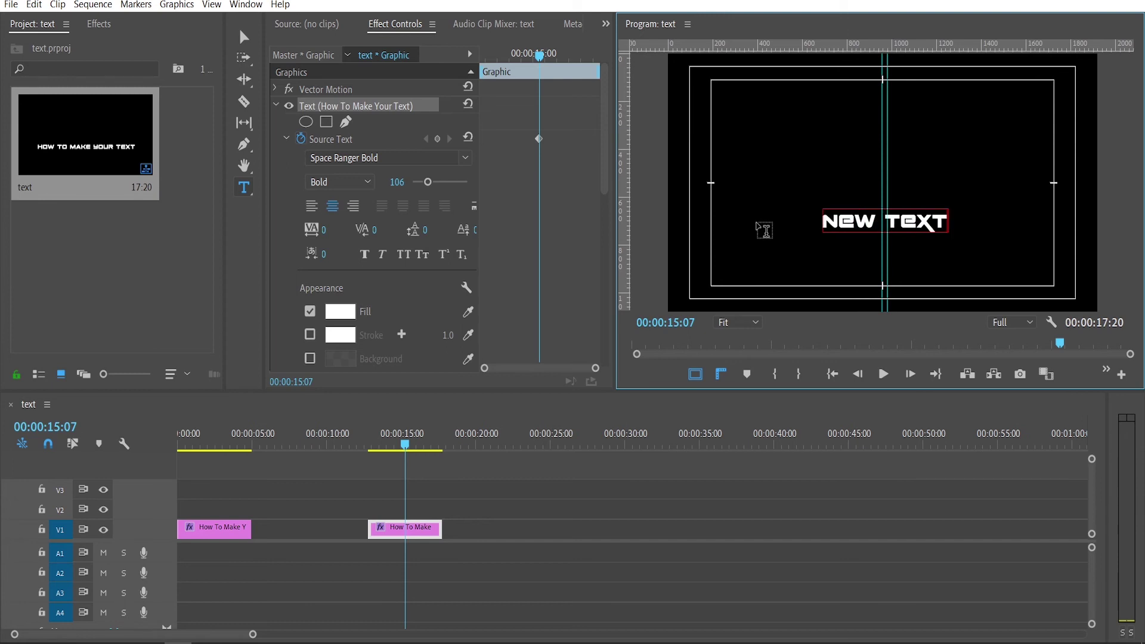
click(652, 493)
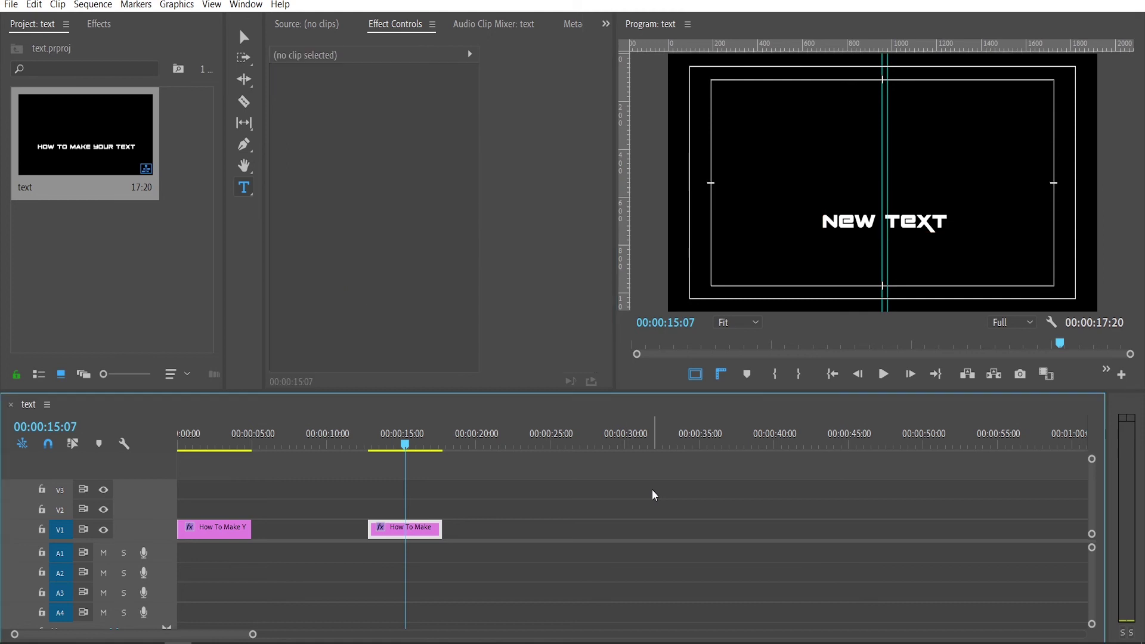
click(414, 536)
Place a copy of the NEW TEXT clip at about 22 seconds on V1
click(232, 538)
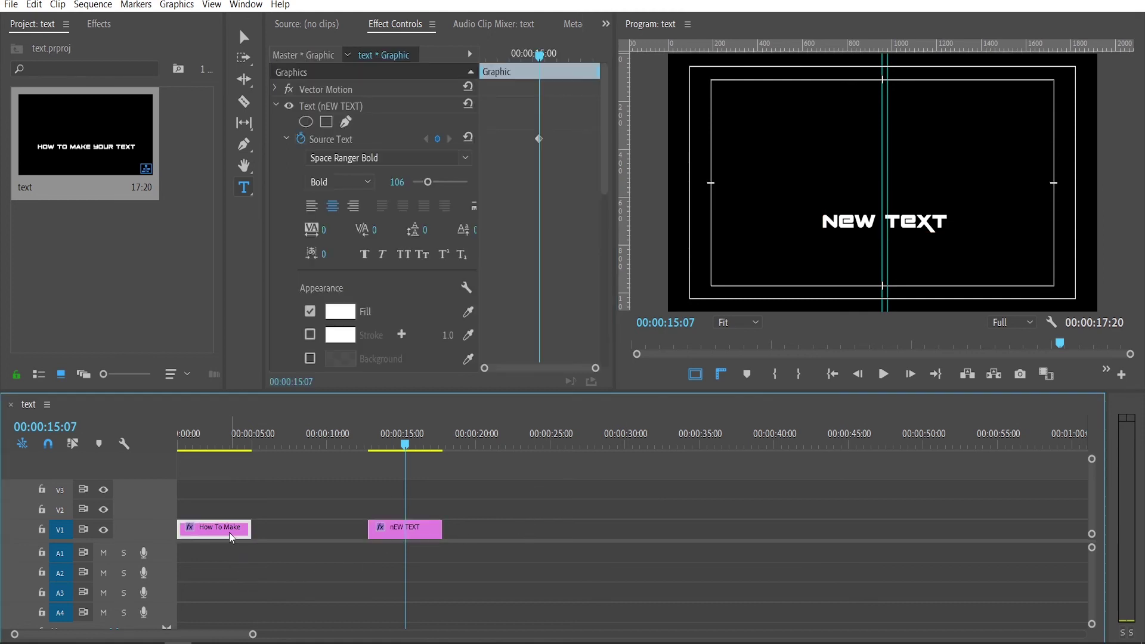
click(233, 445)
drag(272, 444, 507, 533)
drag(539, 531, 540, 530)
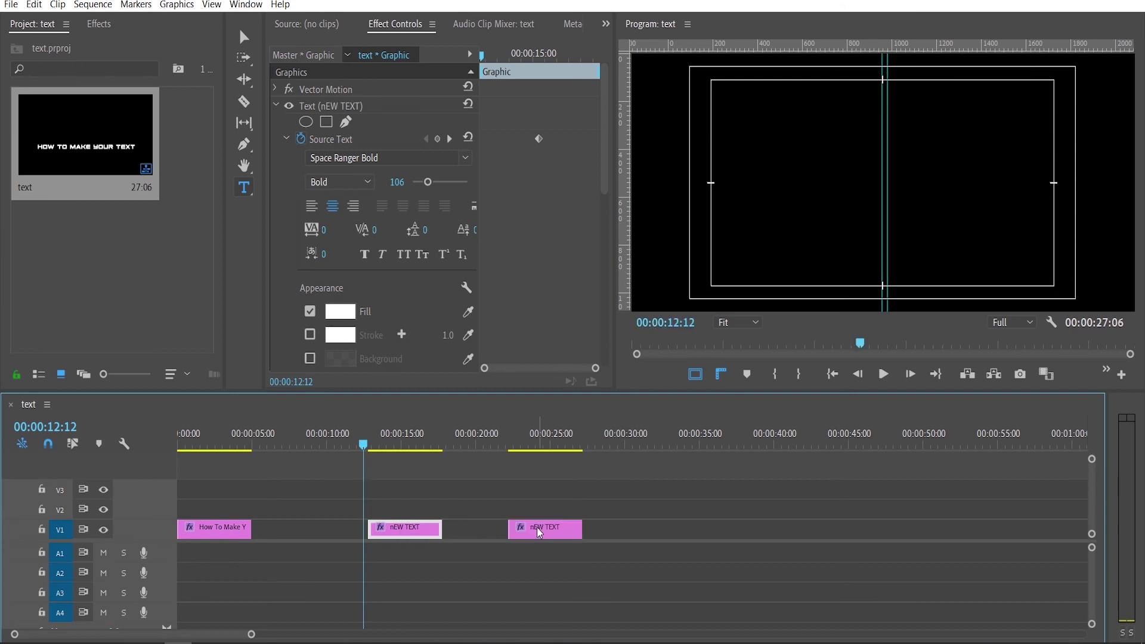
Retype the copied title's text as 'adobe CC'
click(539, 444)
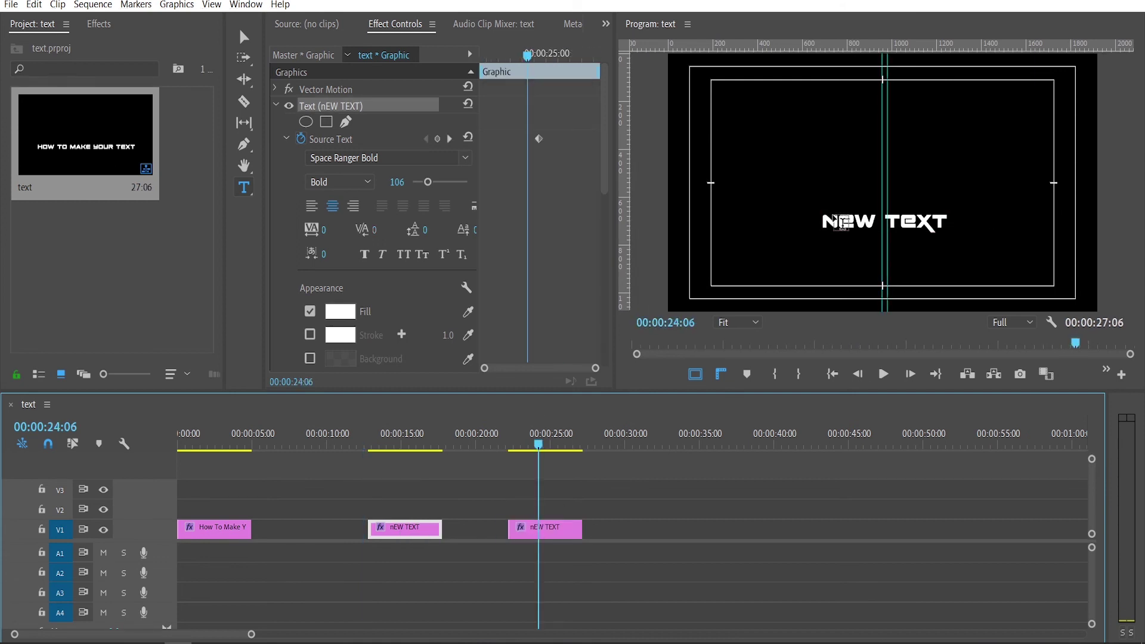
drag(841, 224, 978, 220)
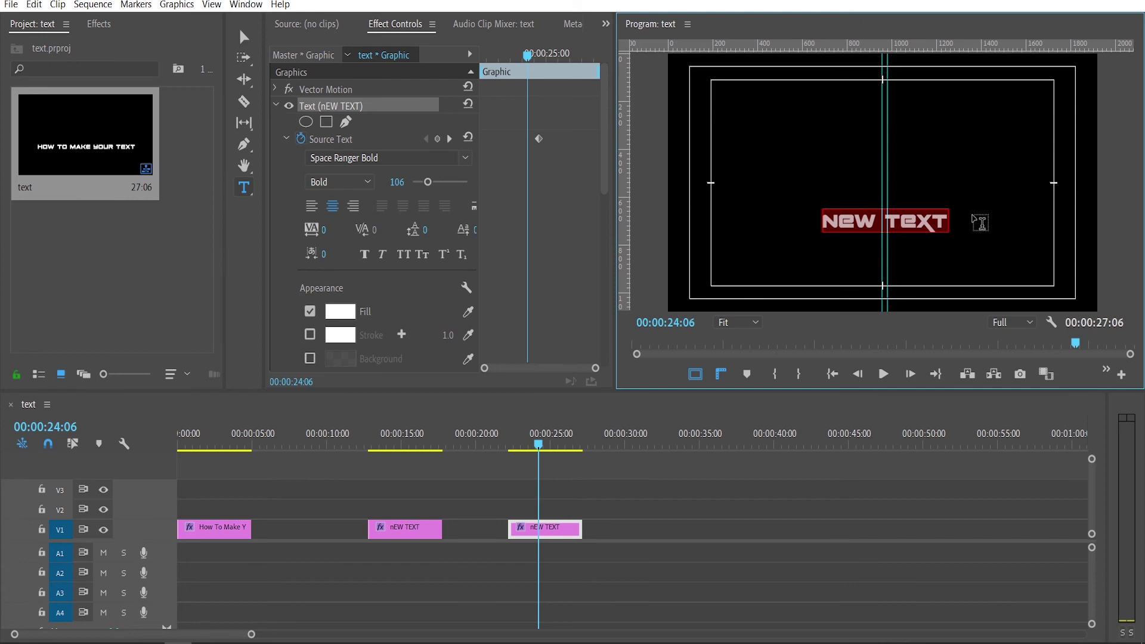
text(a)
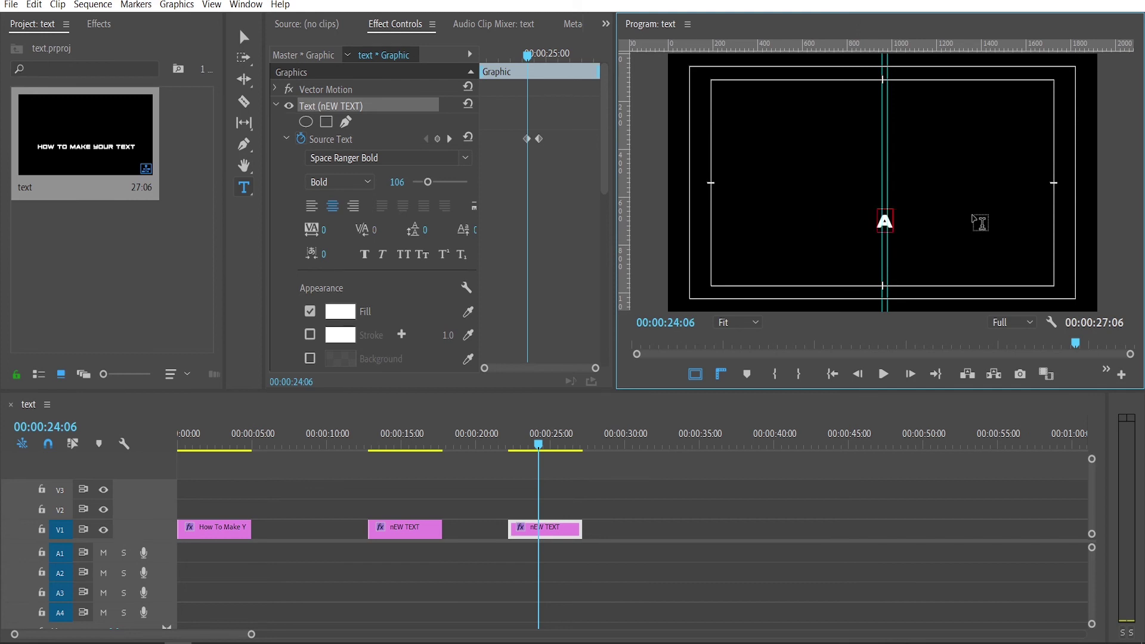
text(do)
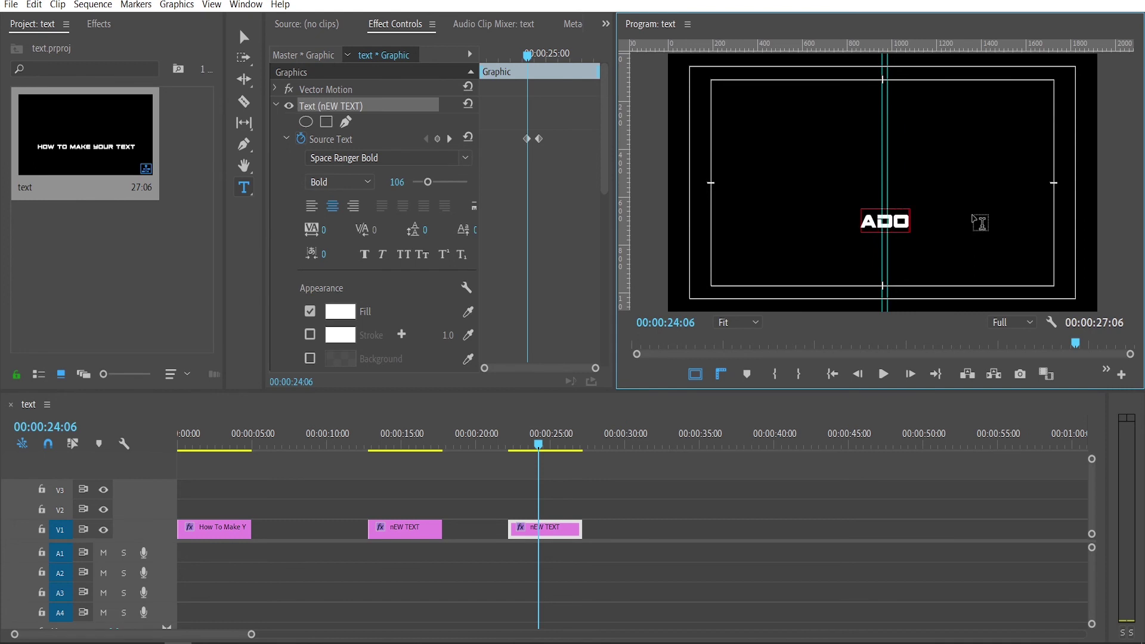
text(be)
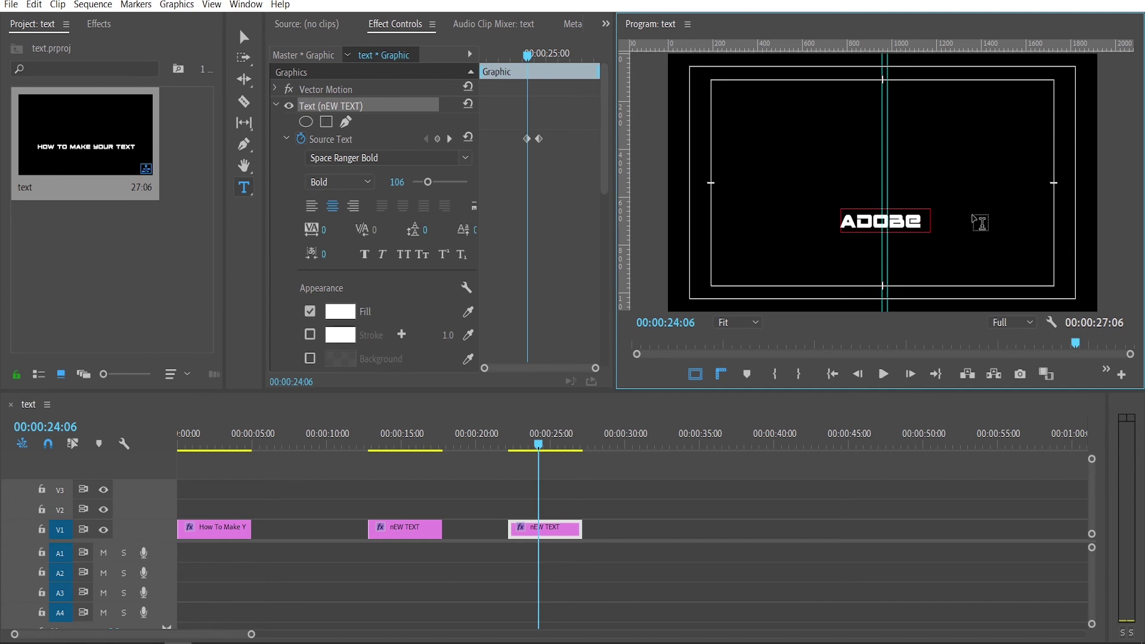
text( CC)
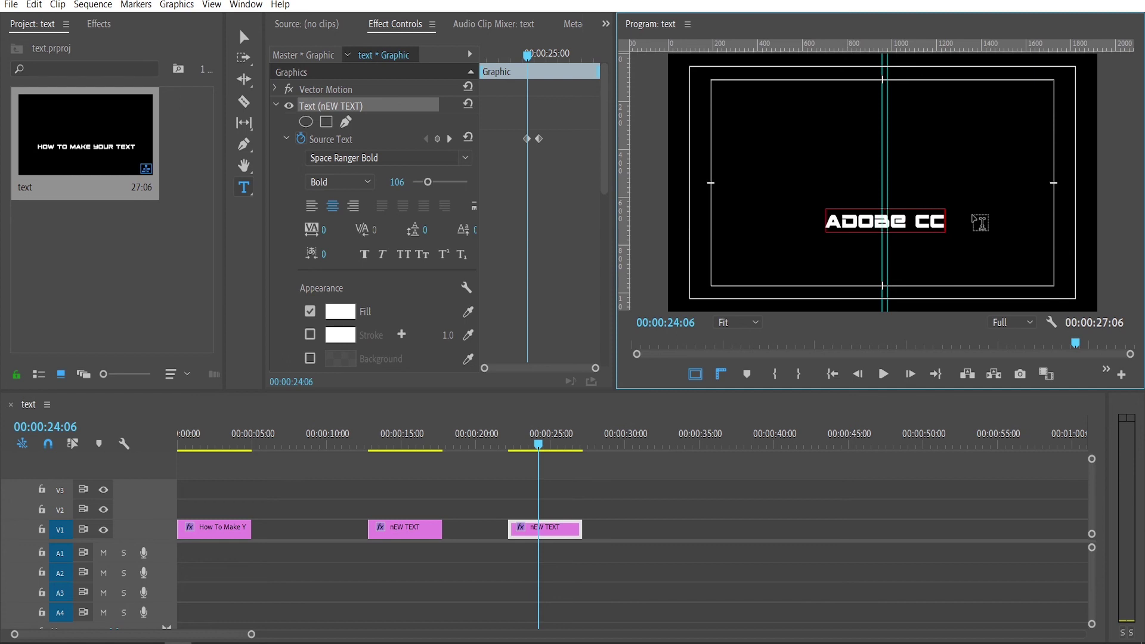
click(778, 521)
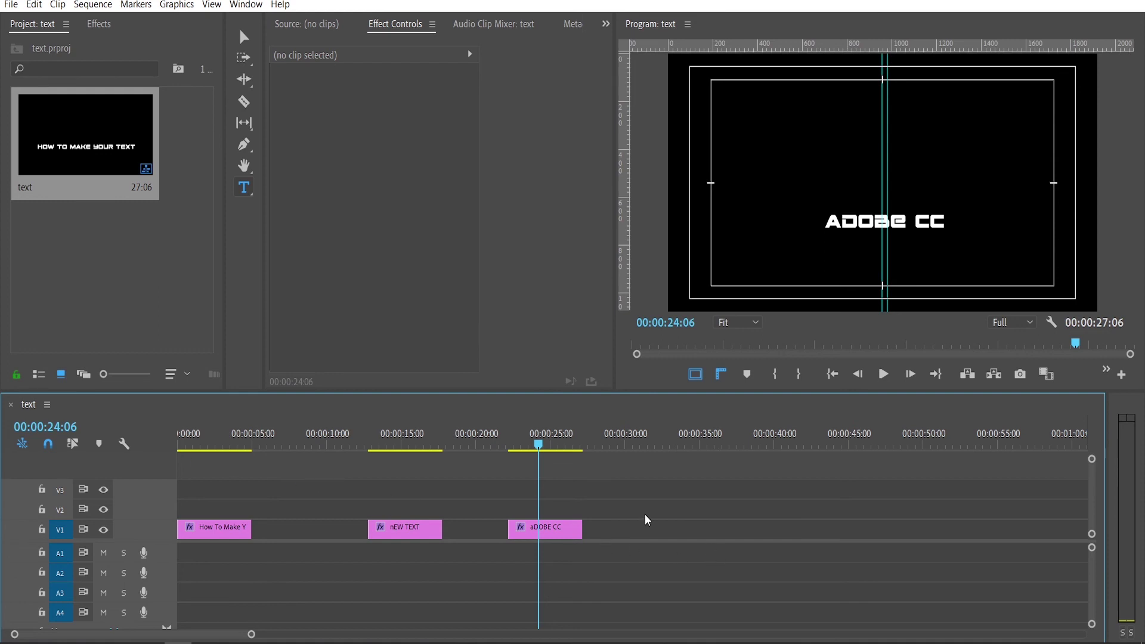
Set the ADOBE CC title's Vector Motion position to 960, 180
click(550, 530)
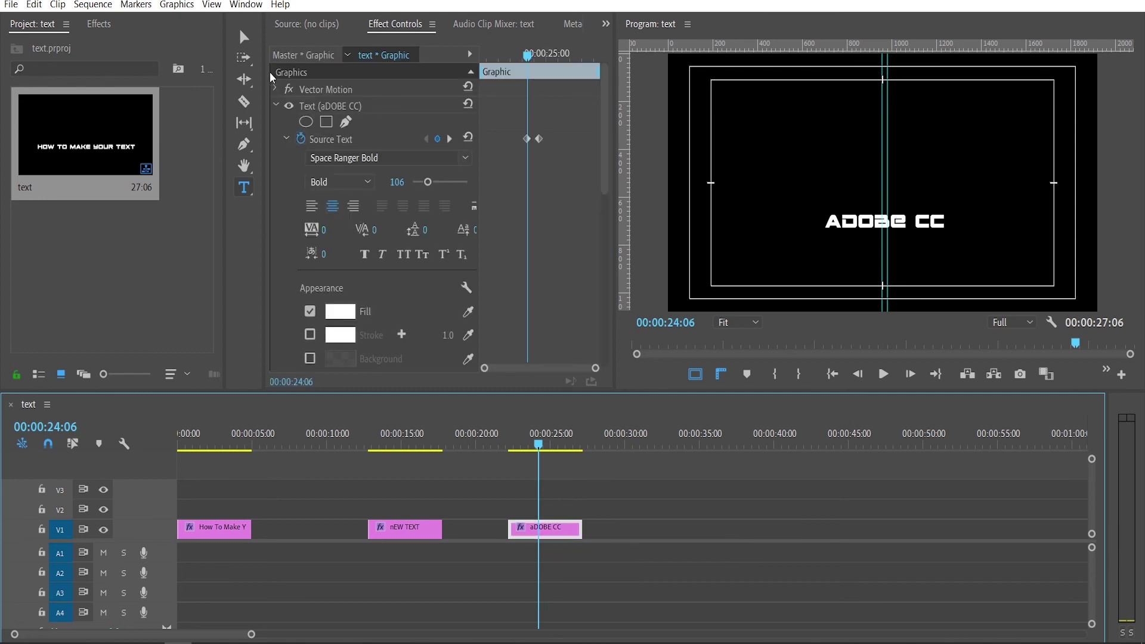
click(277, 89)
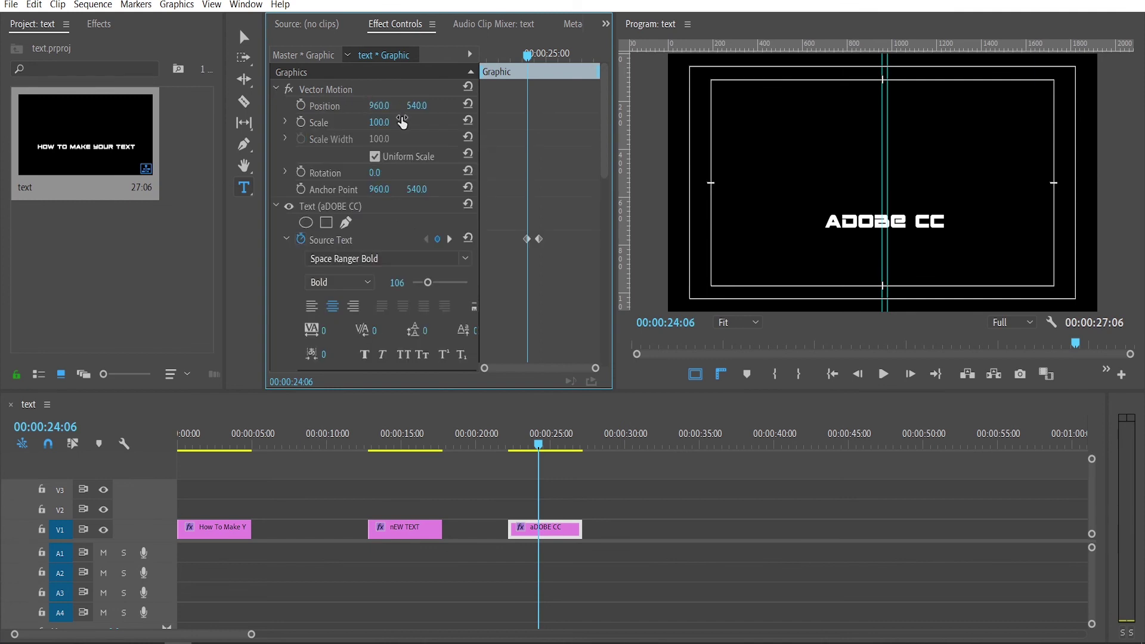
drag(417, 105, 201, 105)
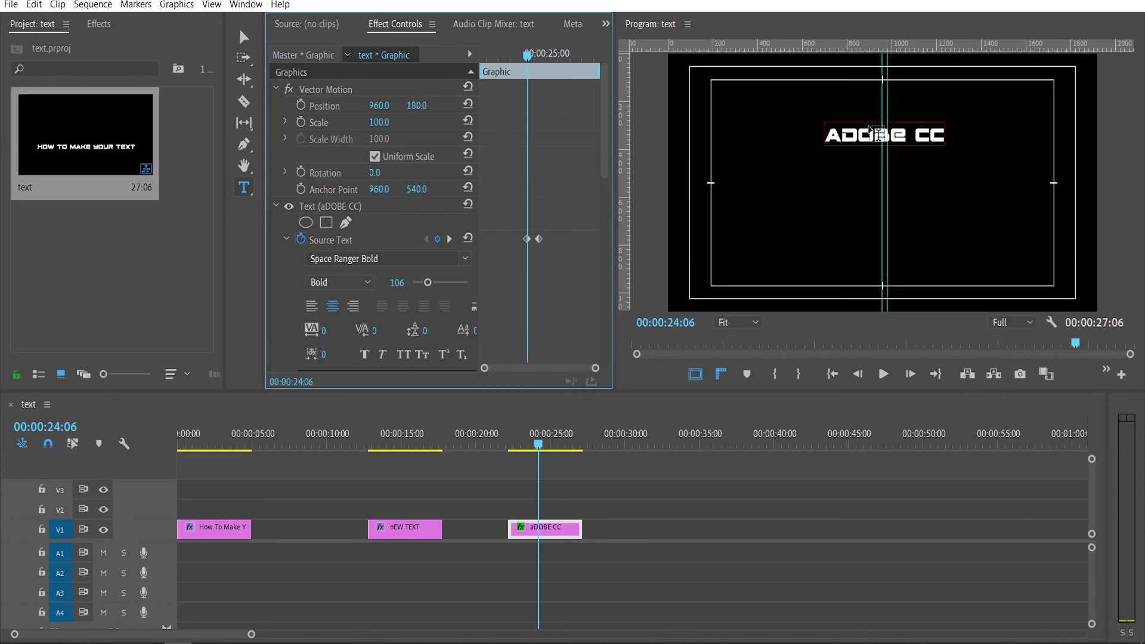
Add a new line after ADOBE CC and paste the line repeatedly to stack copies
click(946, 142)
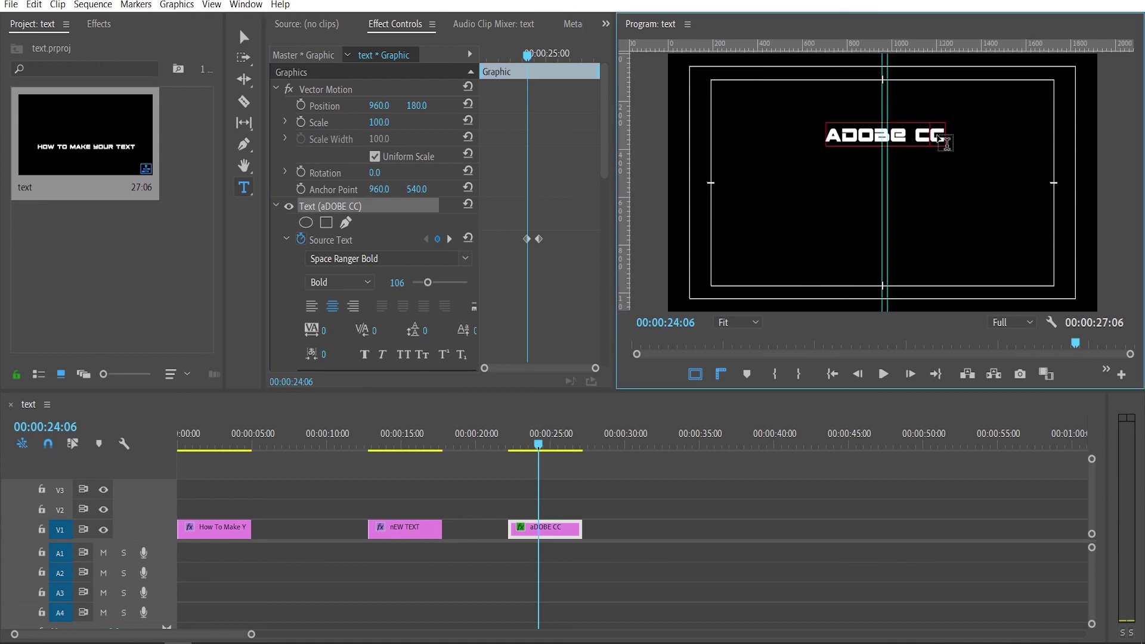
key(Return)
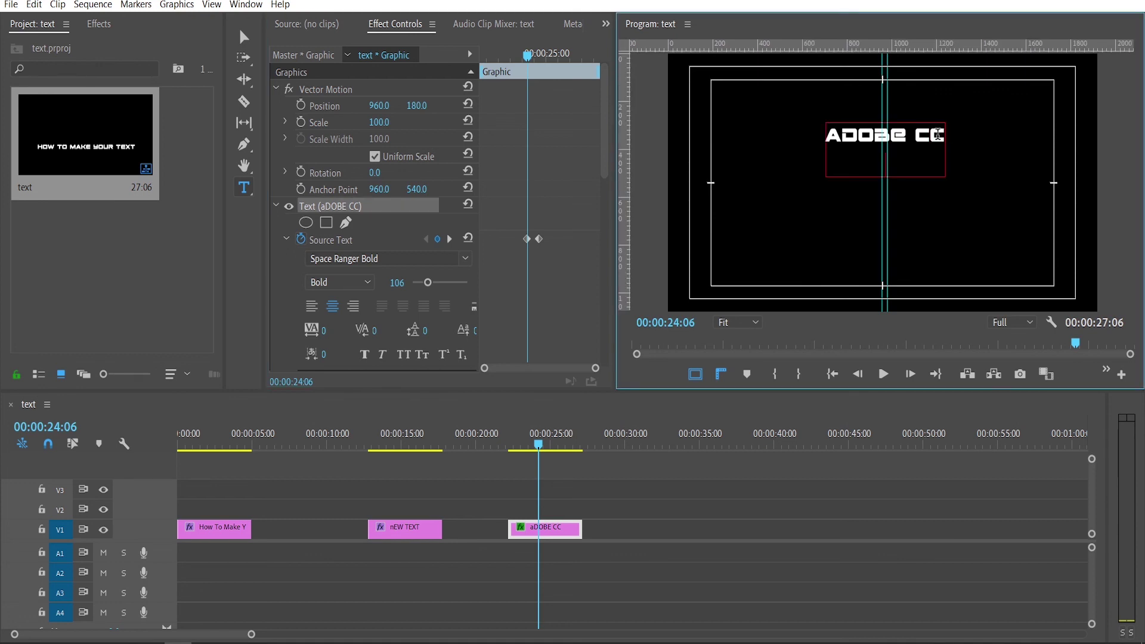
triple_click(938, 134)
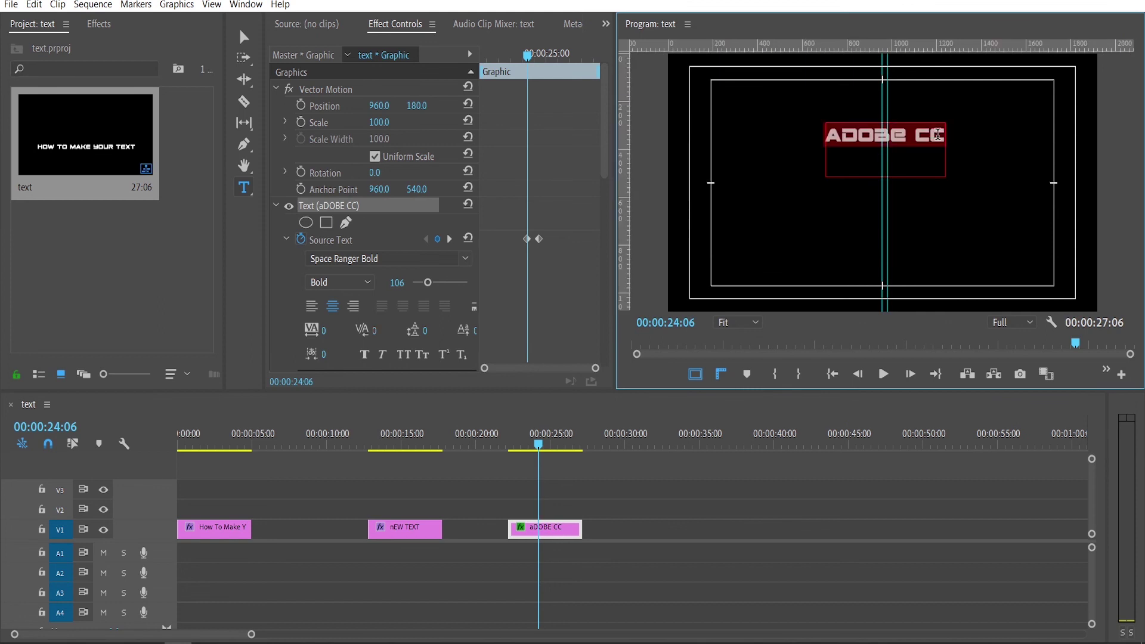
key(ctrl+v)
key(ctrl+v)
key(ctrl+v)
key(ctrl+v)
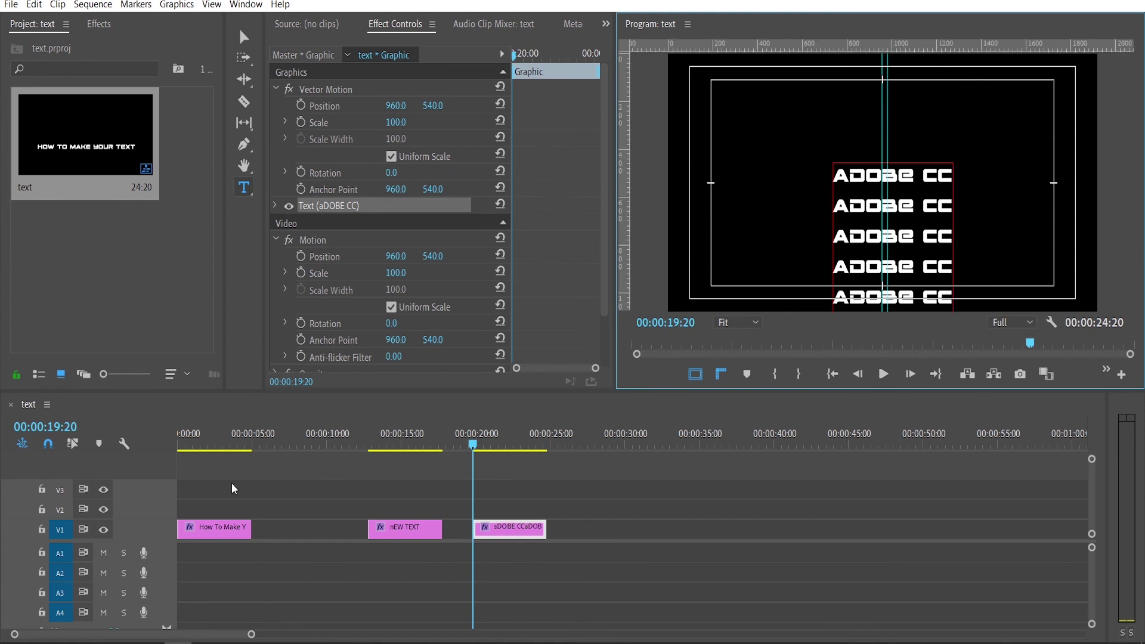
Keyframe the text's Position Y from 1132 at the clip start to -228 at its end
click(303, 105)
click(544, 442)
click(468, 106)
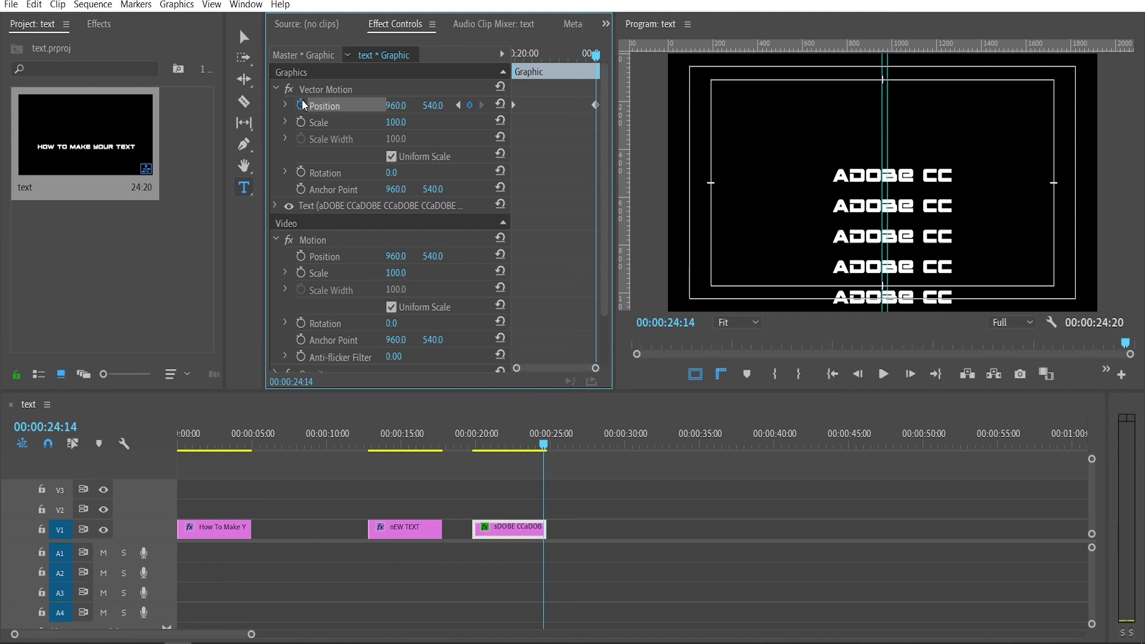
click(433, 105)
text(564)
key(Return)
drag(433, 106, 221, 105)
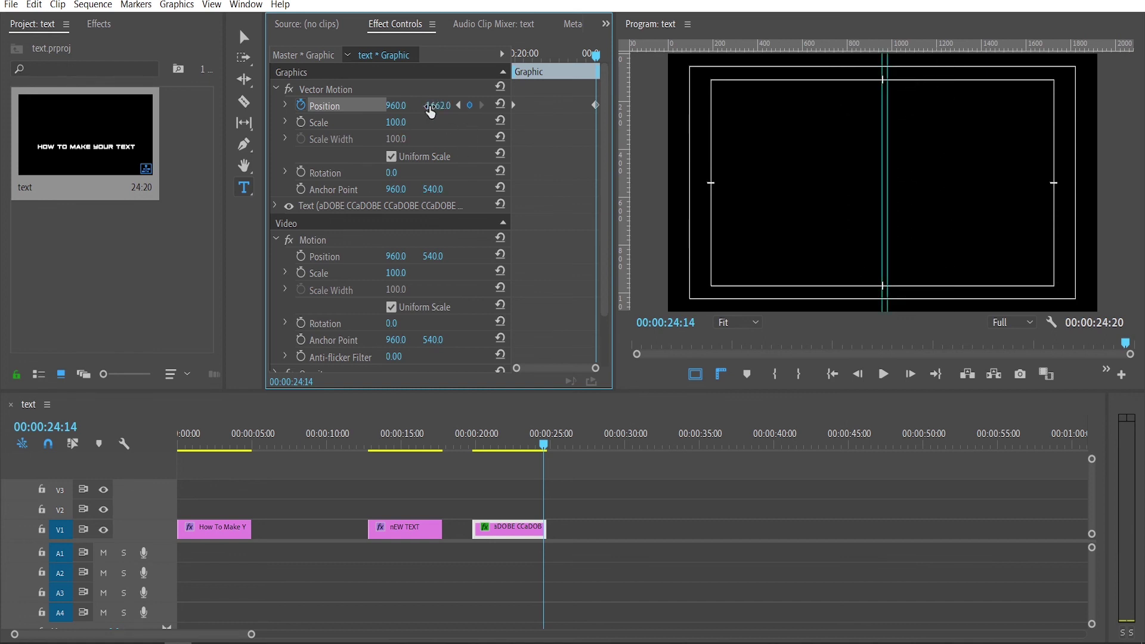
click(457, 106)
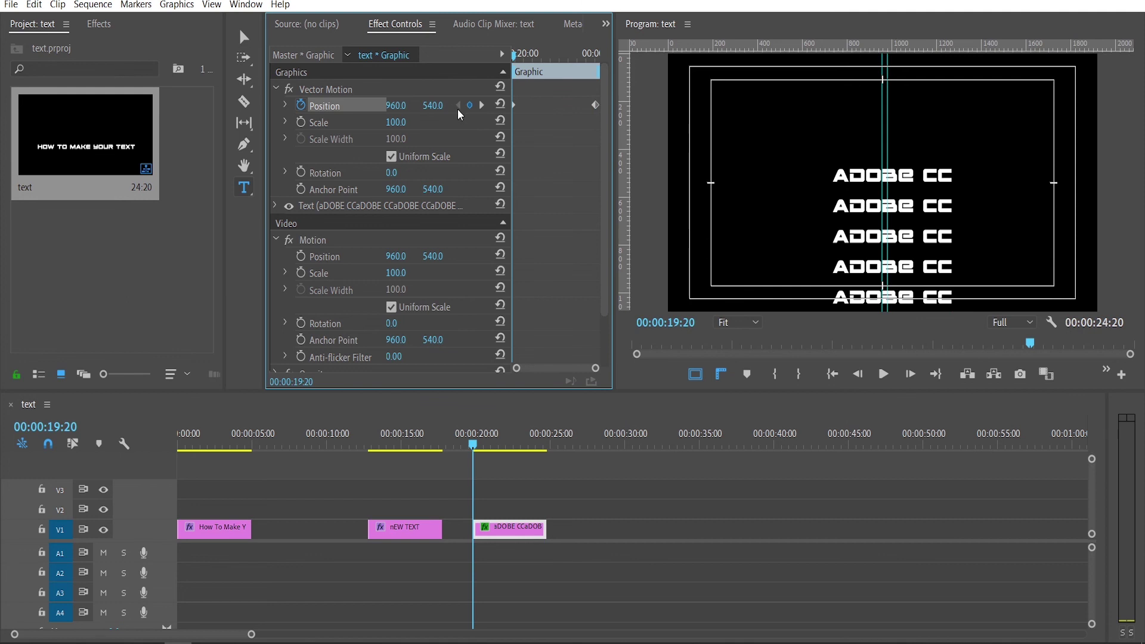
drag(431, 106, 468, 105)
Play and scrub through the ADOBE CC scroll, then reselect the clip to view its Effect Controls
click(647, 512)
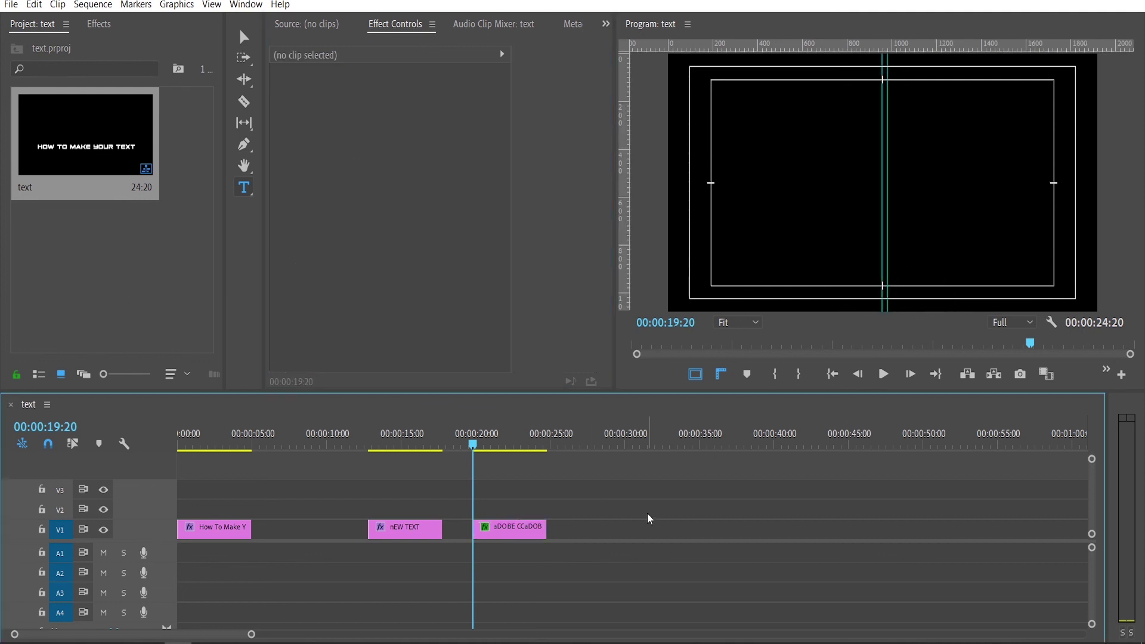
key(space)
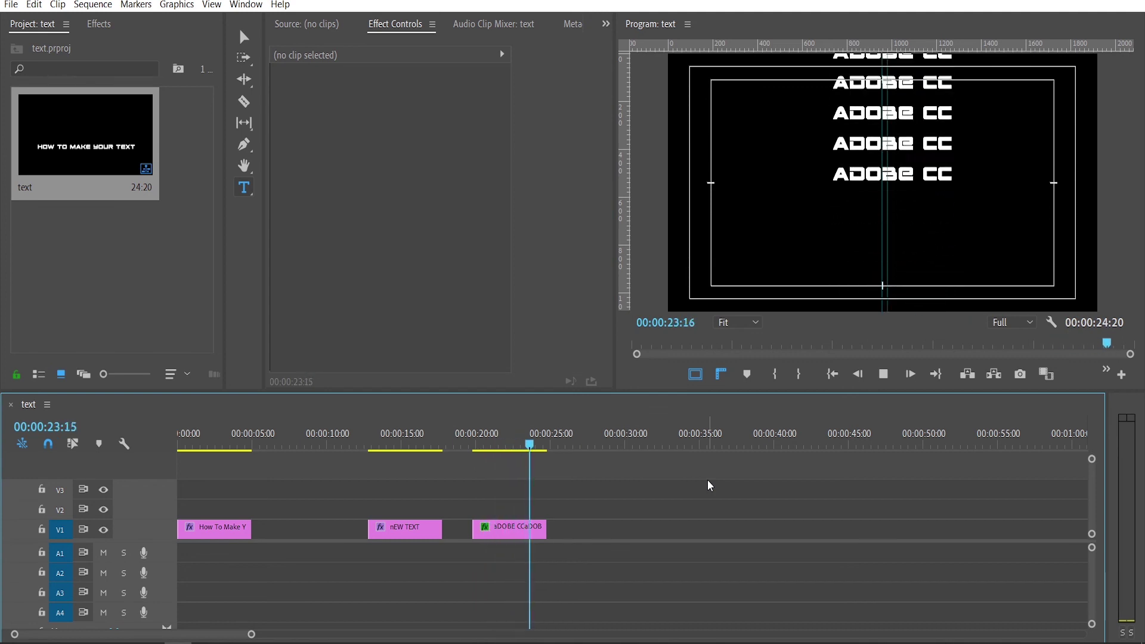
drag(483, 446, 506, 459)
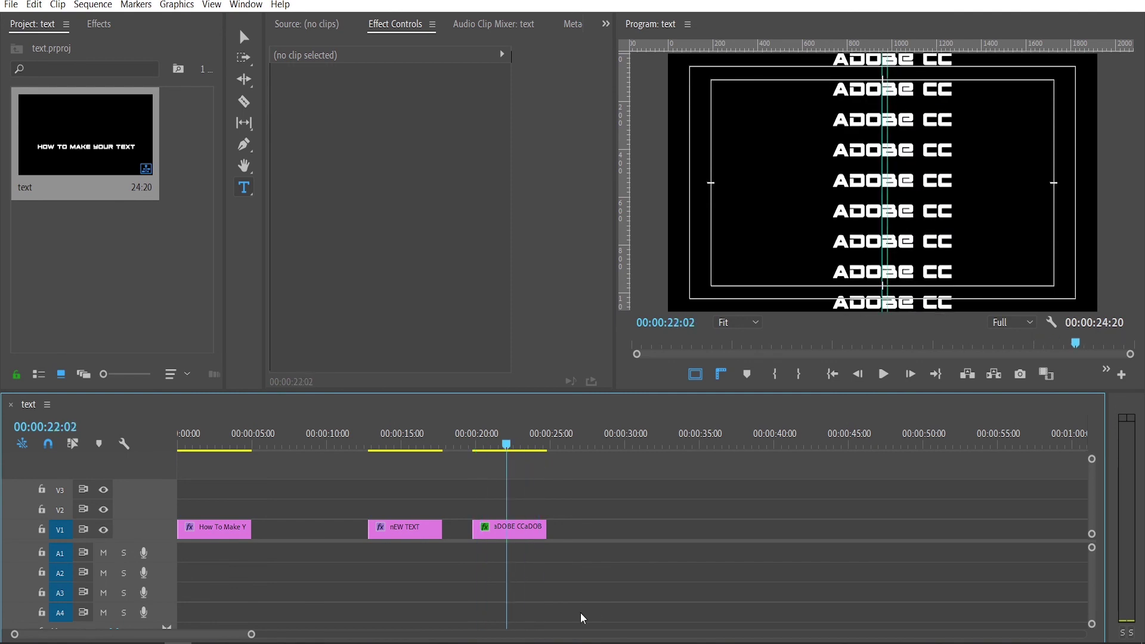
click(535, 535)
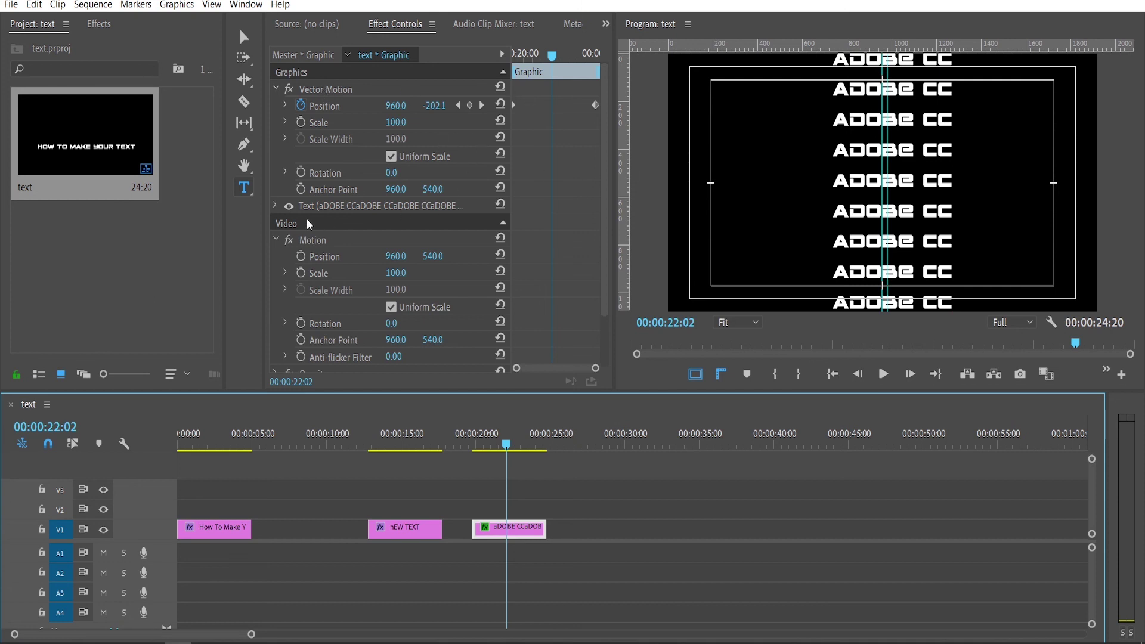
scroll(345, 316, down, 3)
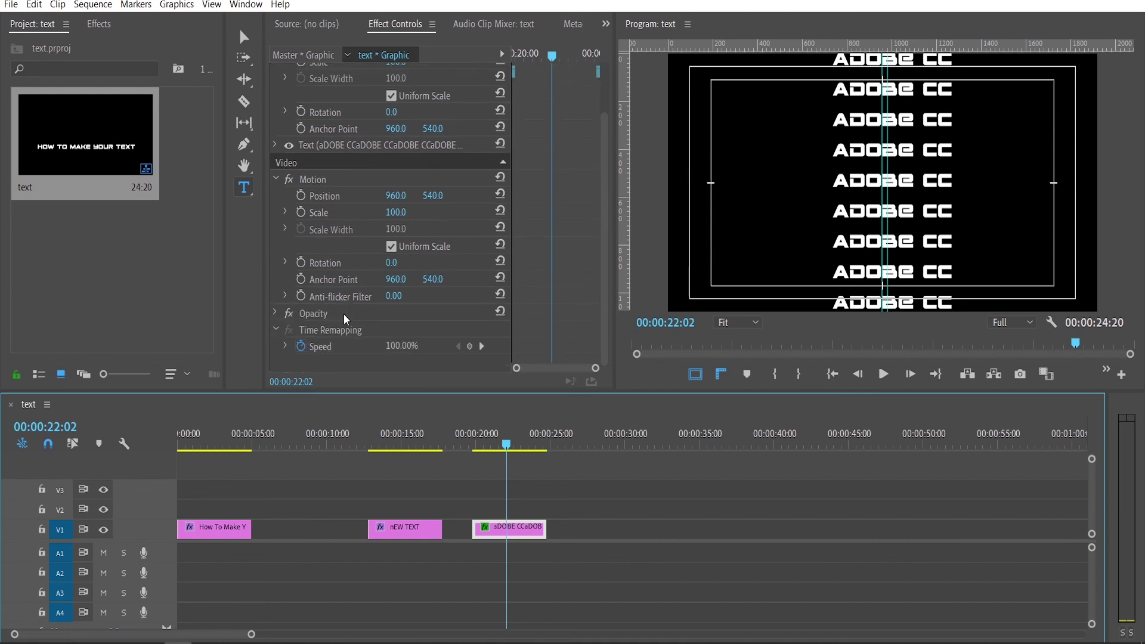
click(633, 531)
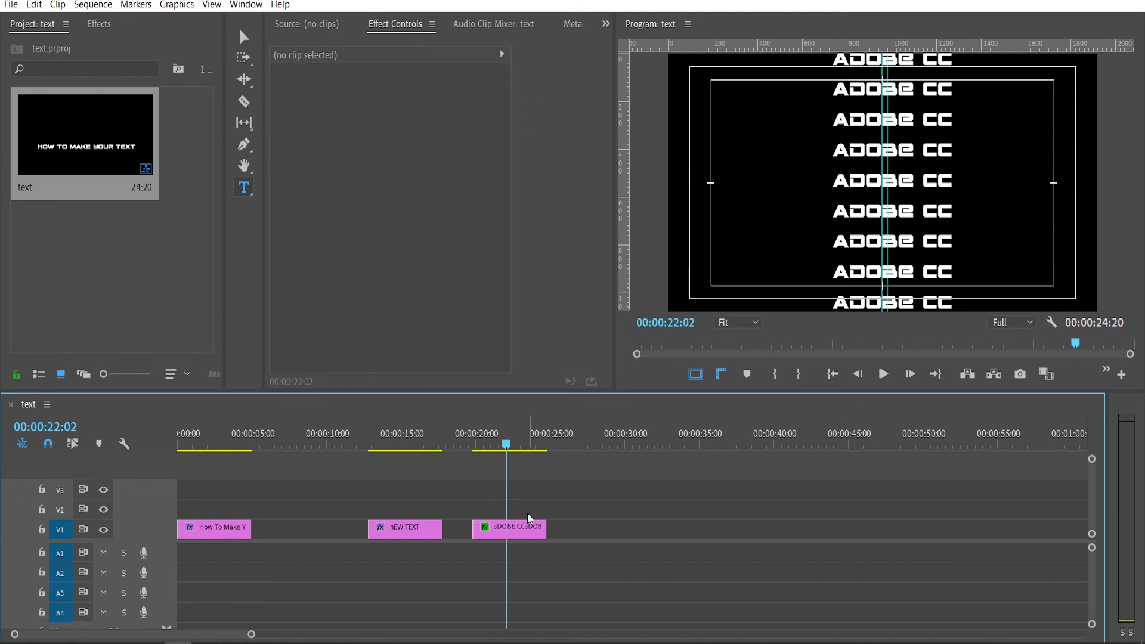
click(524, 531)
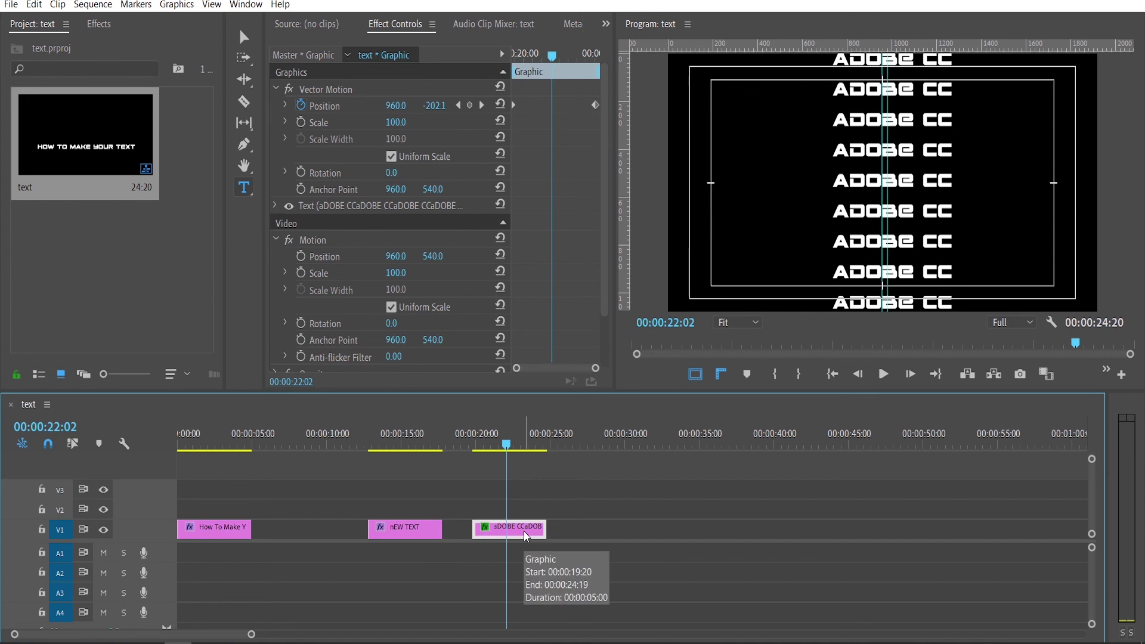